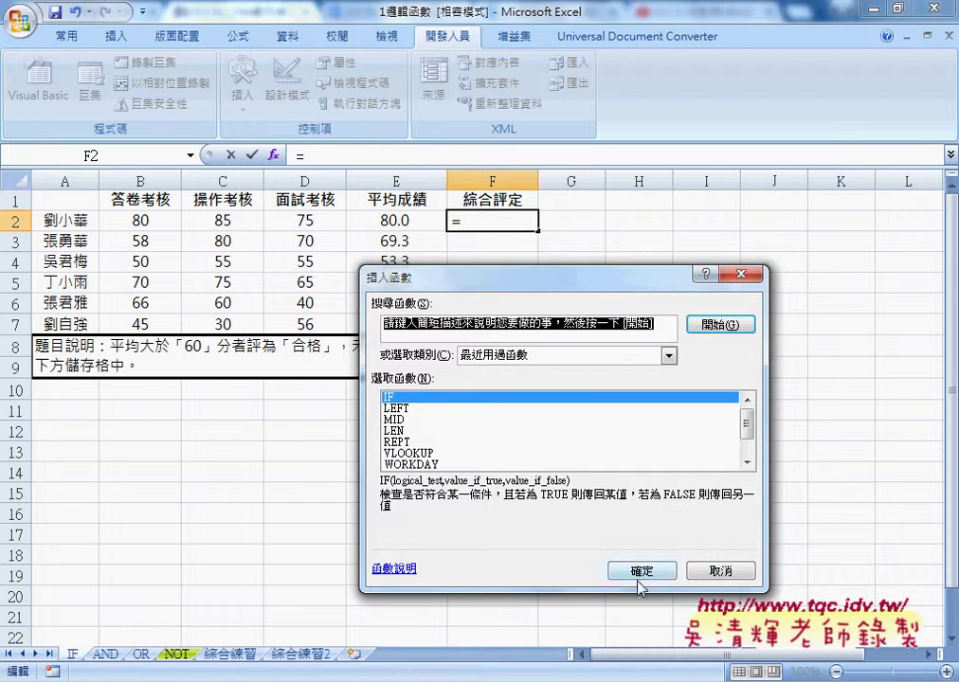
- Start an IF formula in F2 testing E2>60 with 合格 as the true value
left_click(646, 576)
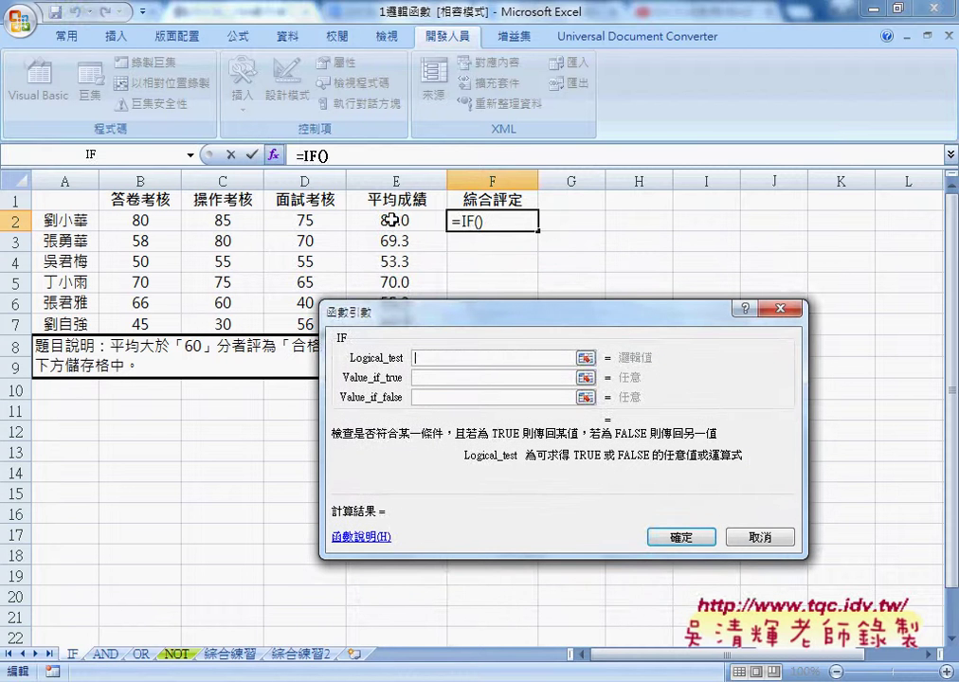
left_click(396, 221)
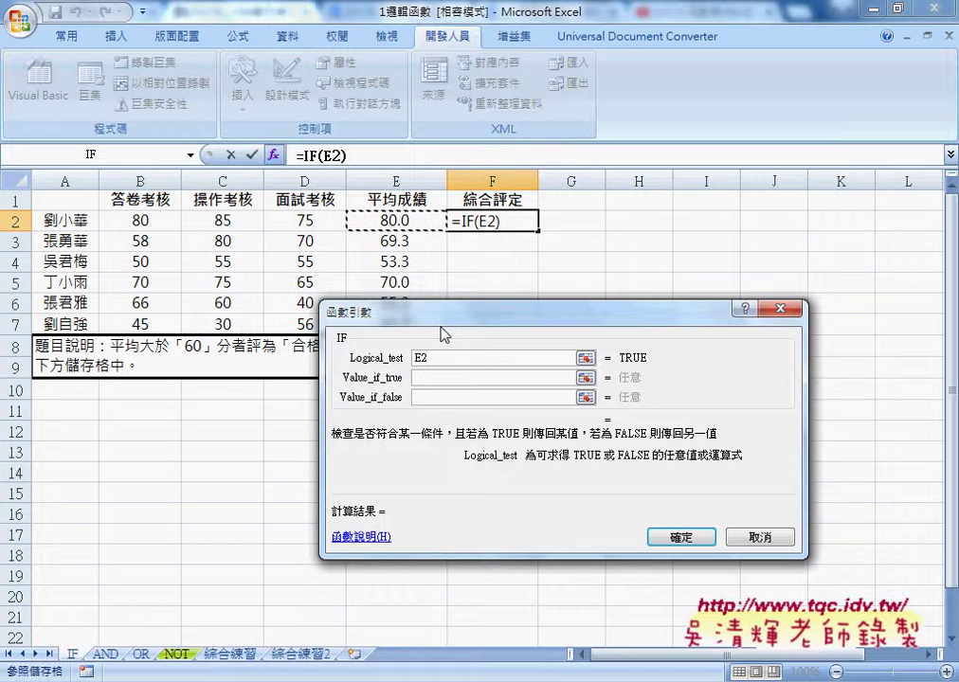
type(">60")
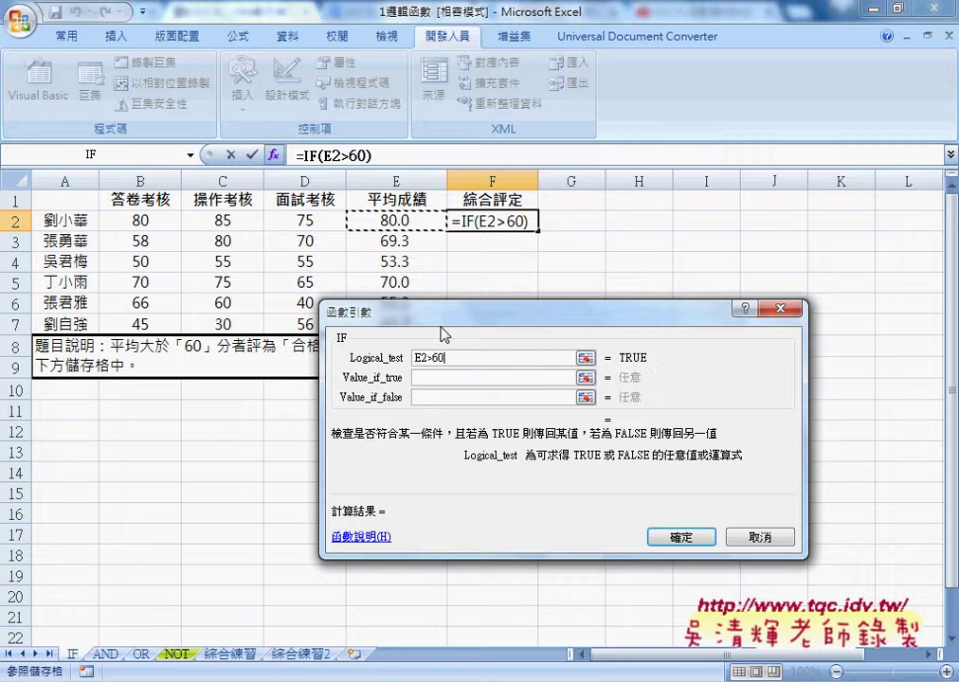
left_click(429, 377)
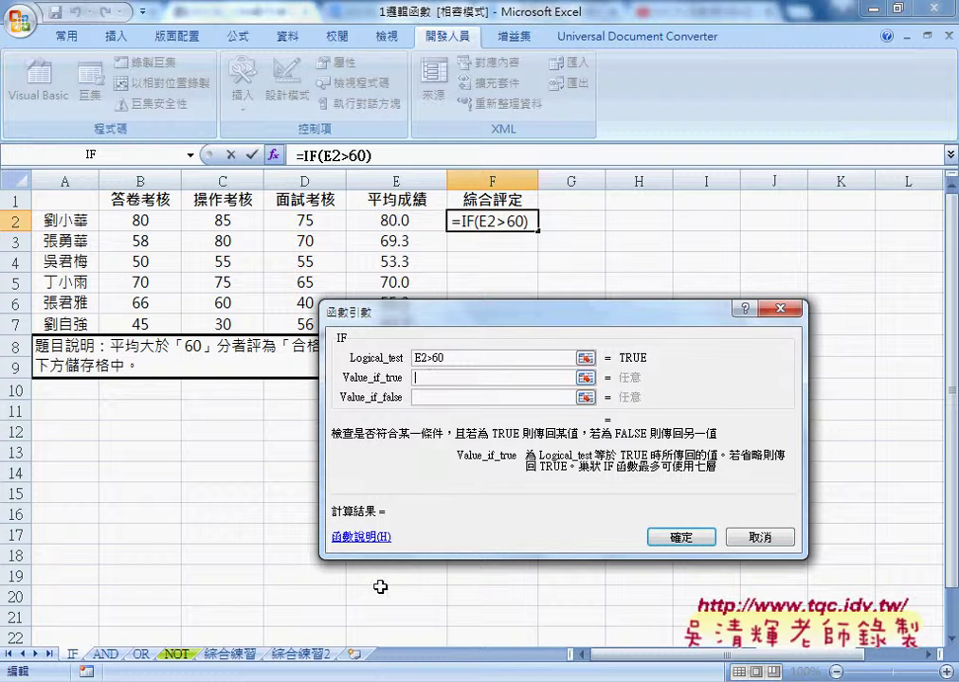
type("和")
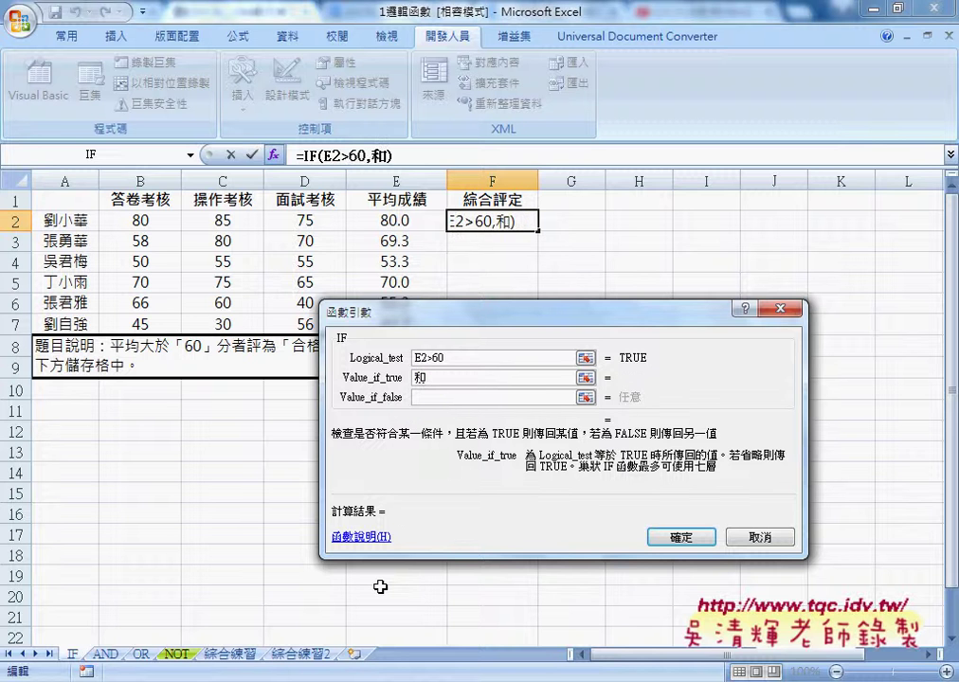
type("格")
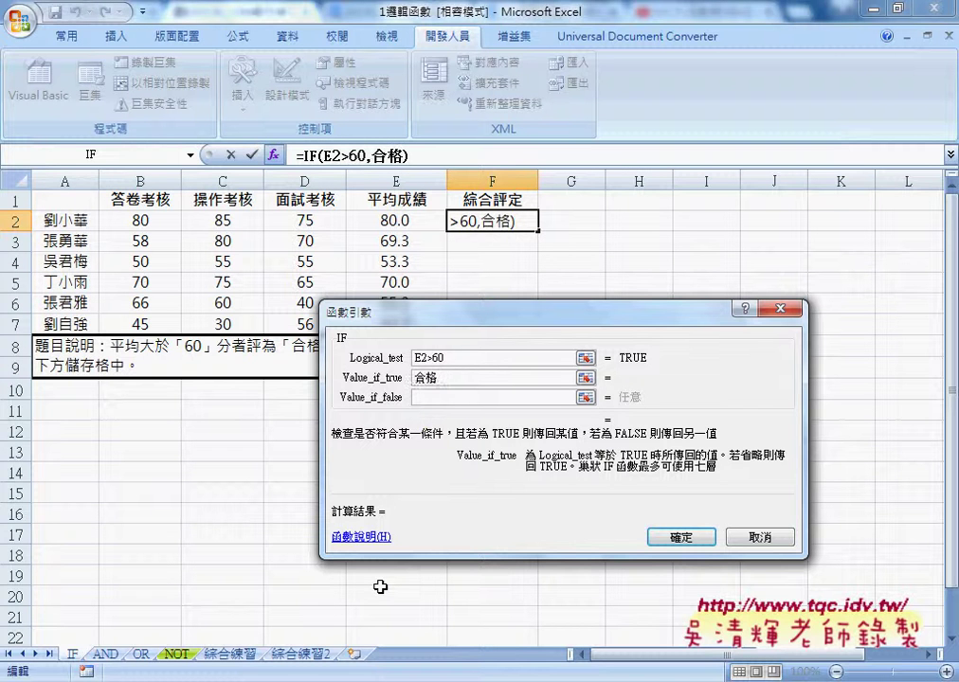
key("Tab")
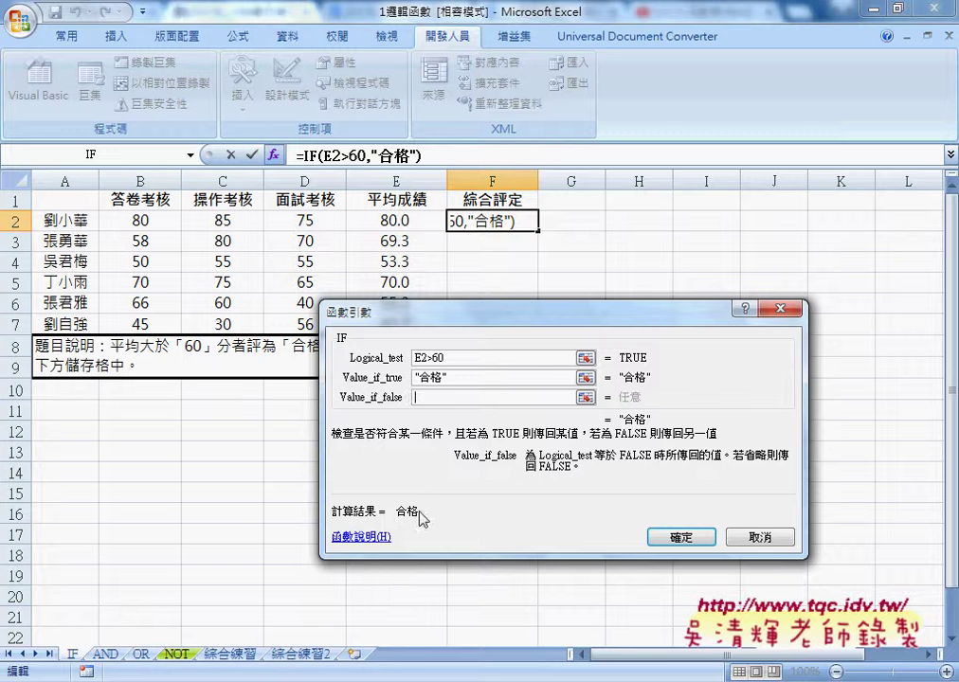
- Make the false value 不合格 by copying 合格 and prefixing it with 不
left_click_drag(415, 378, 441, 378)
right_click(437, 381)
left_click(439, 413)
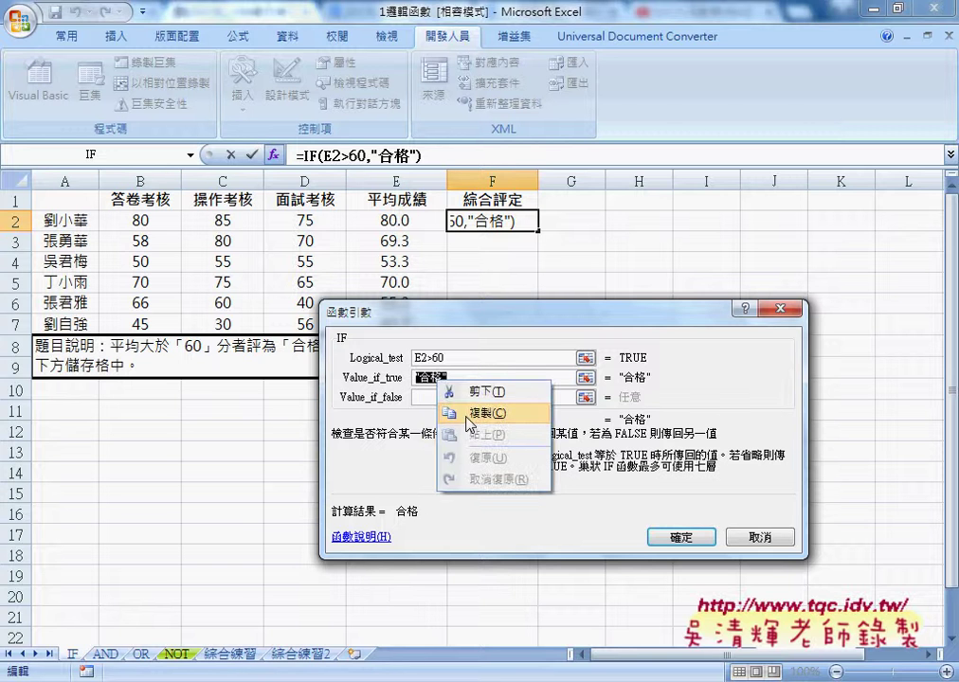
left_click(445, 397)
right_click(447, 397)
left_click(486, 453)
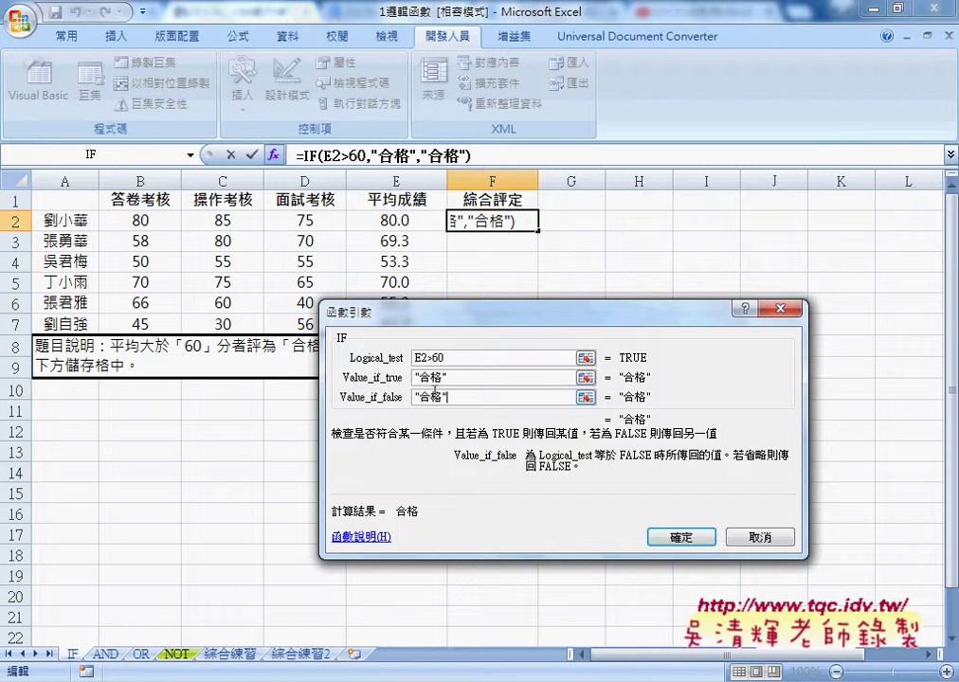
left_click(419, 397)
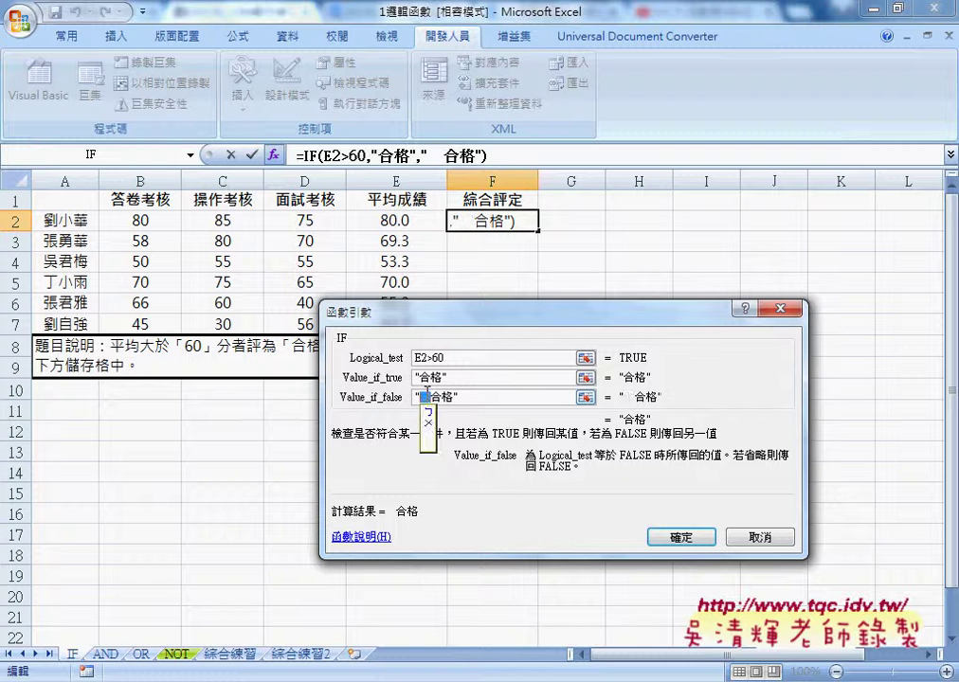
type("不")
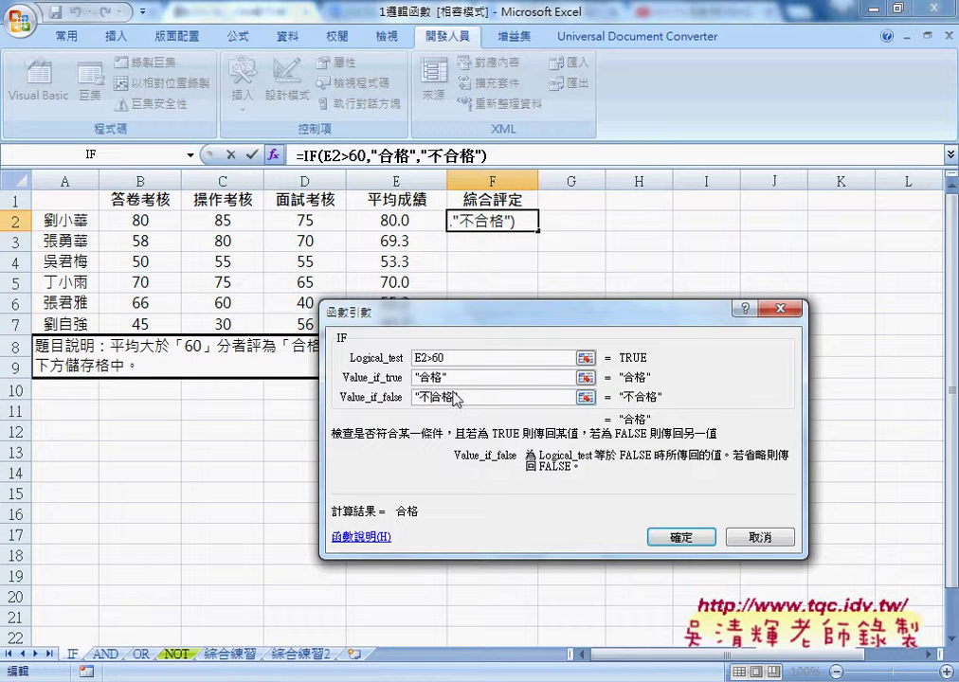
- Confirm =IF(E2>60,"合格","不合格"), fill it down to F7, and widen column G
left_click(682, 538)
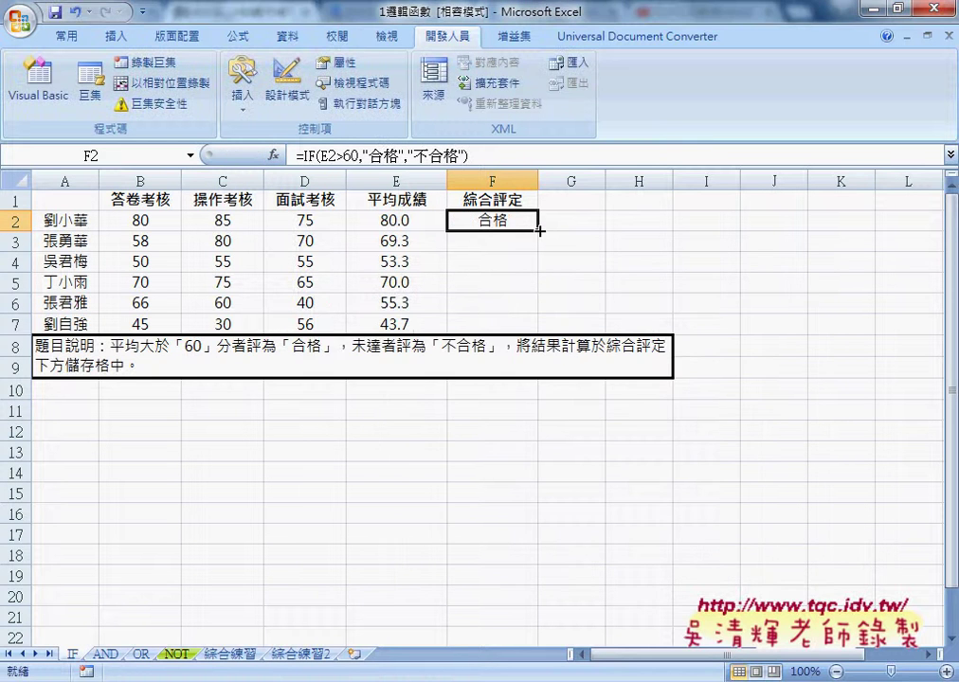
left_click_drag(541, 234, 535, 332)
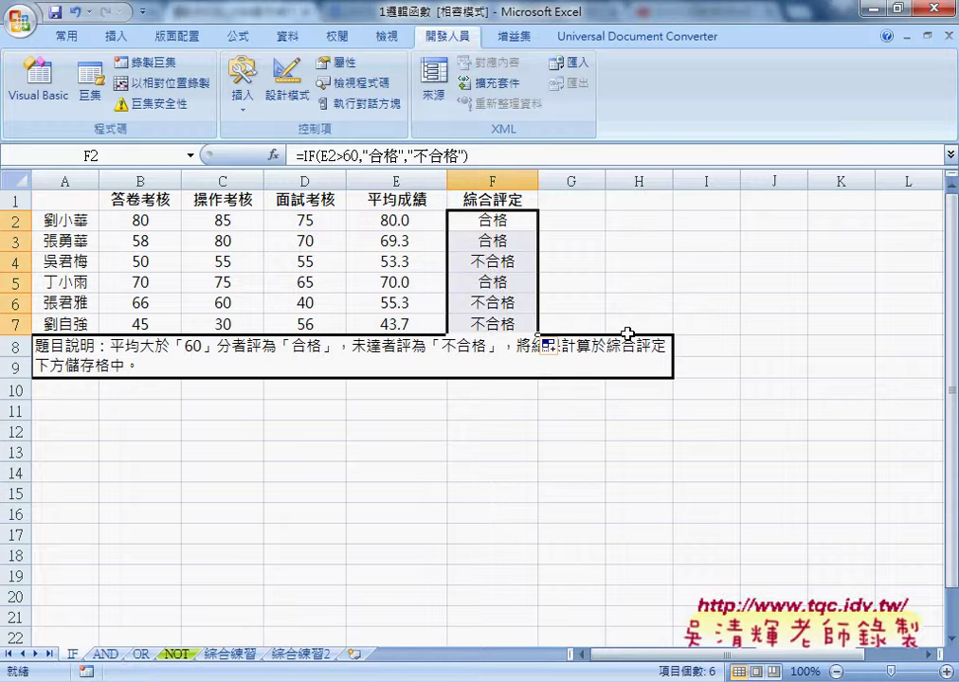
left_click_drag(606, 180, 619, 180)
- Enter the heading VBA in G1 and the heading 自訂函數 in H1
left_click(600, 200)
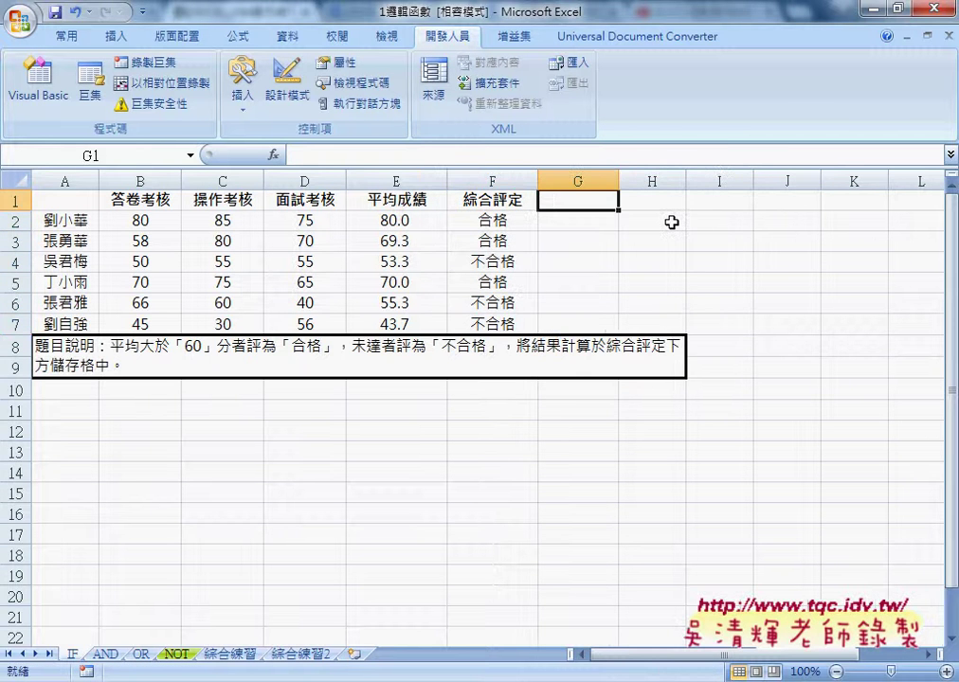
type("V")
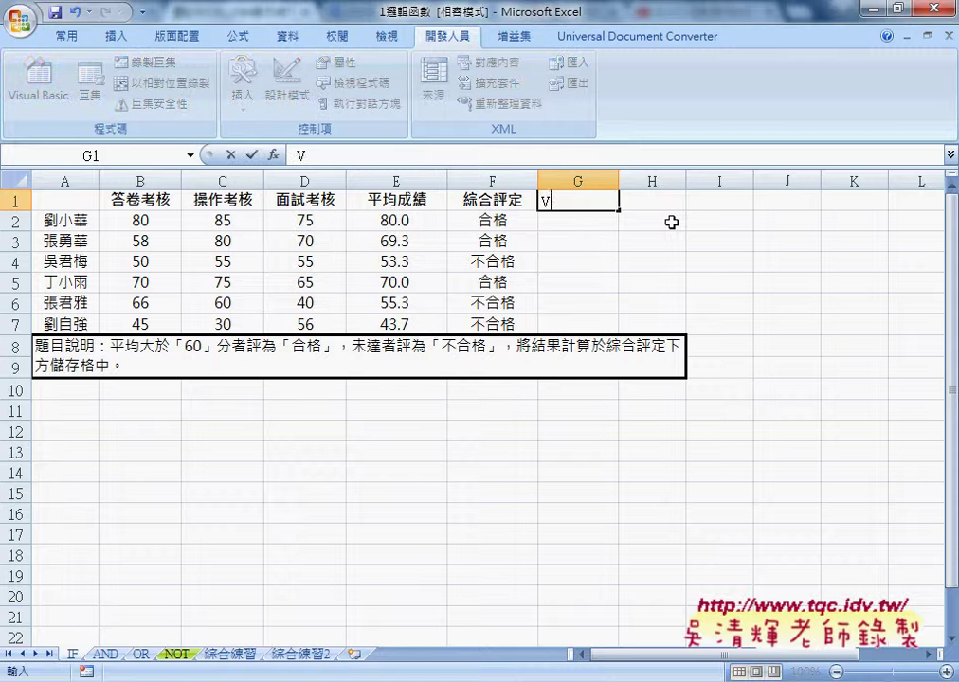
type("BA")
left_click(592, 228)
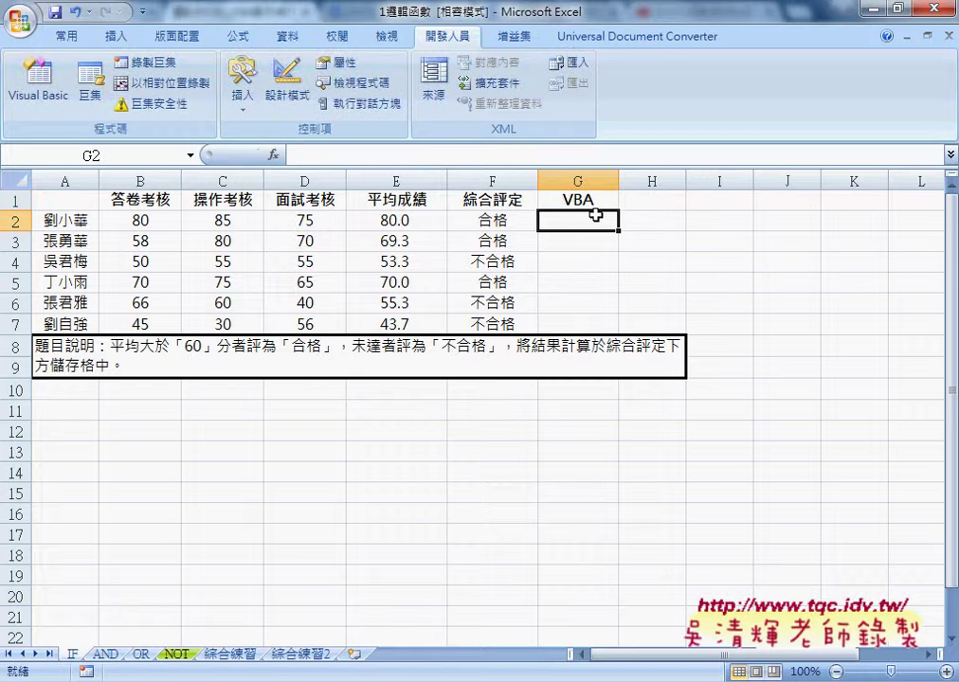
left_click_drag(577, 228, 572, 326)
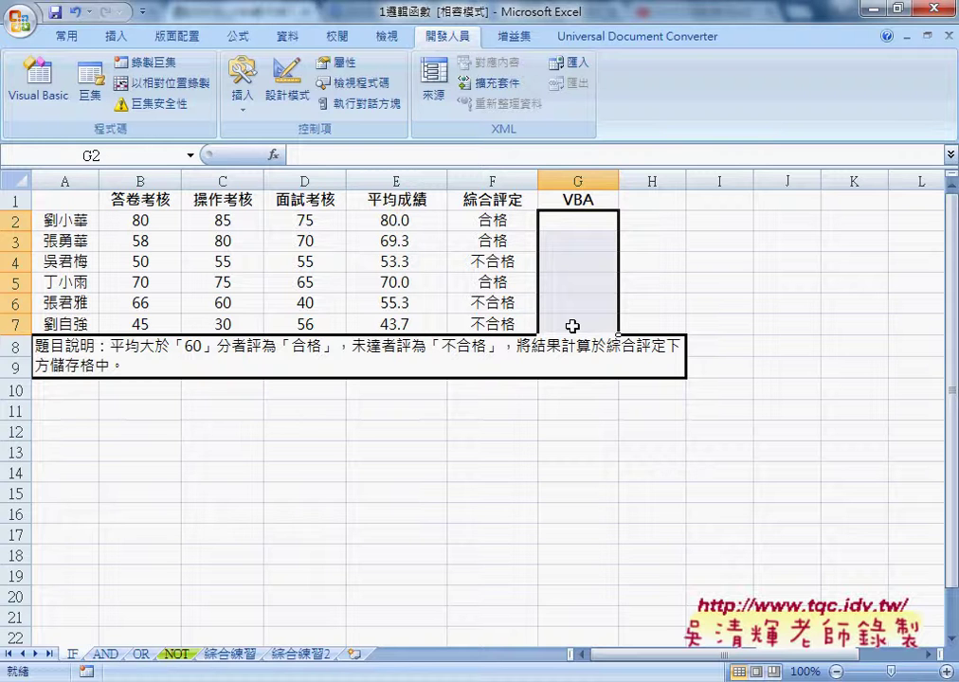
left_click(670, 200)
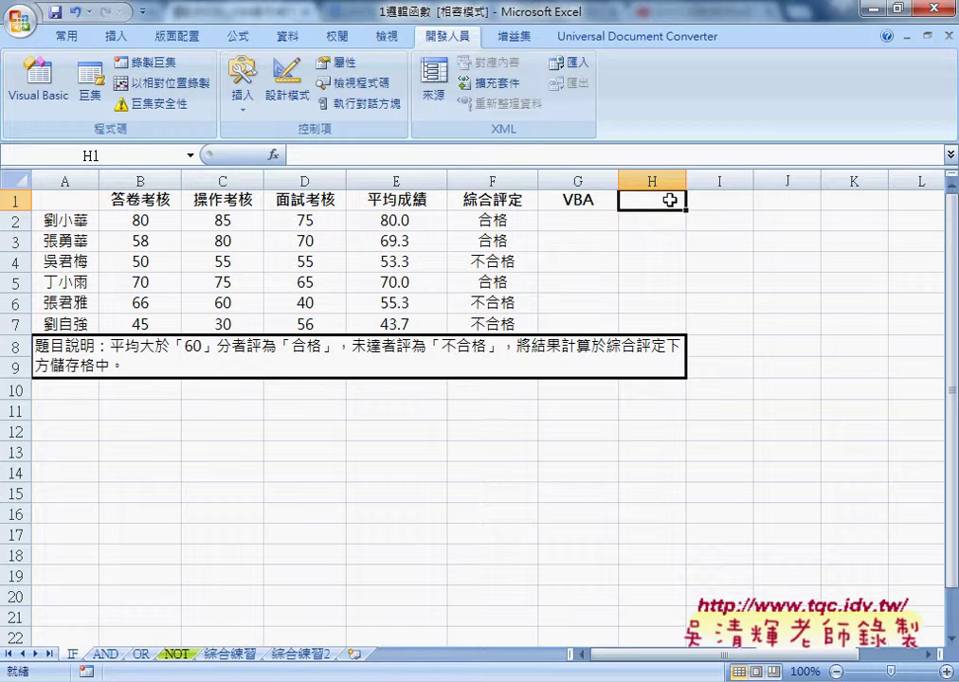
type("自")
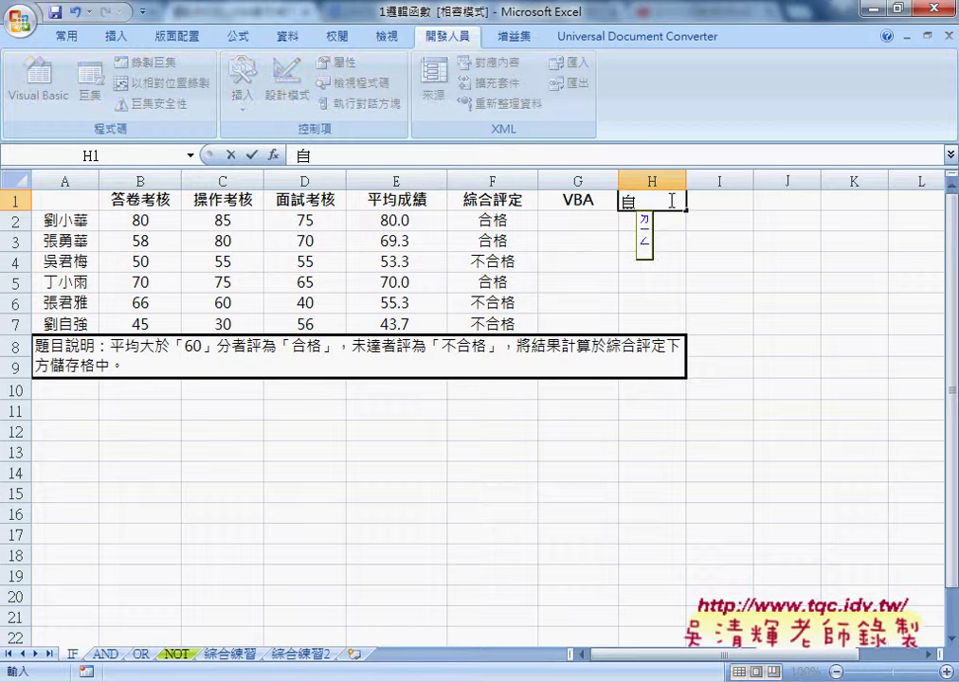
type("訂")
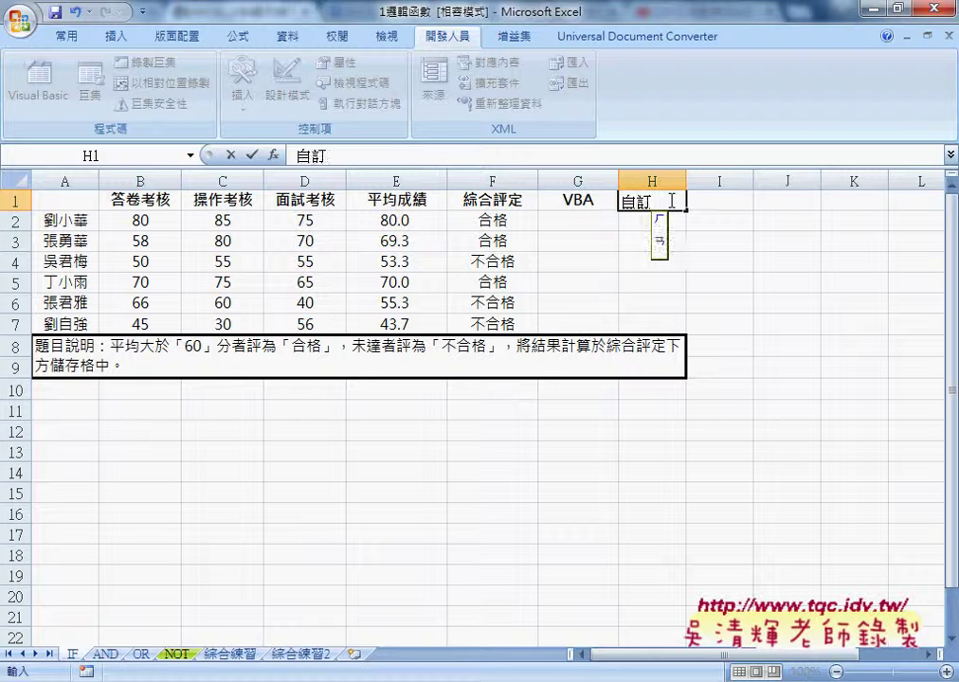
type("韓")
type("函數")
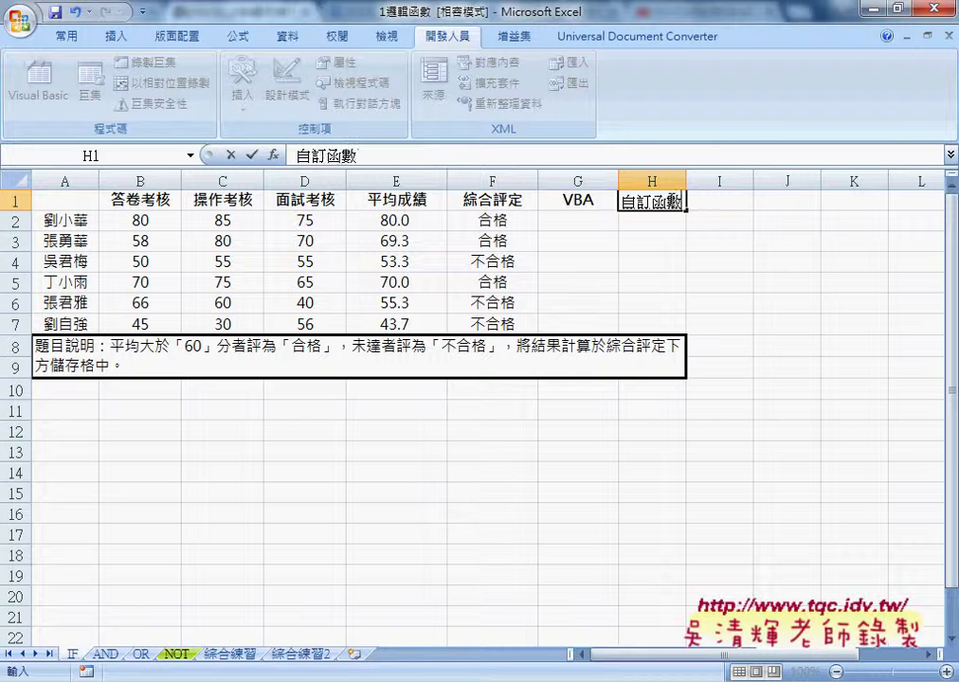
left_click(496, 218)
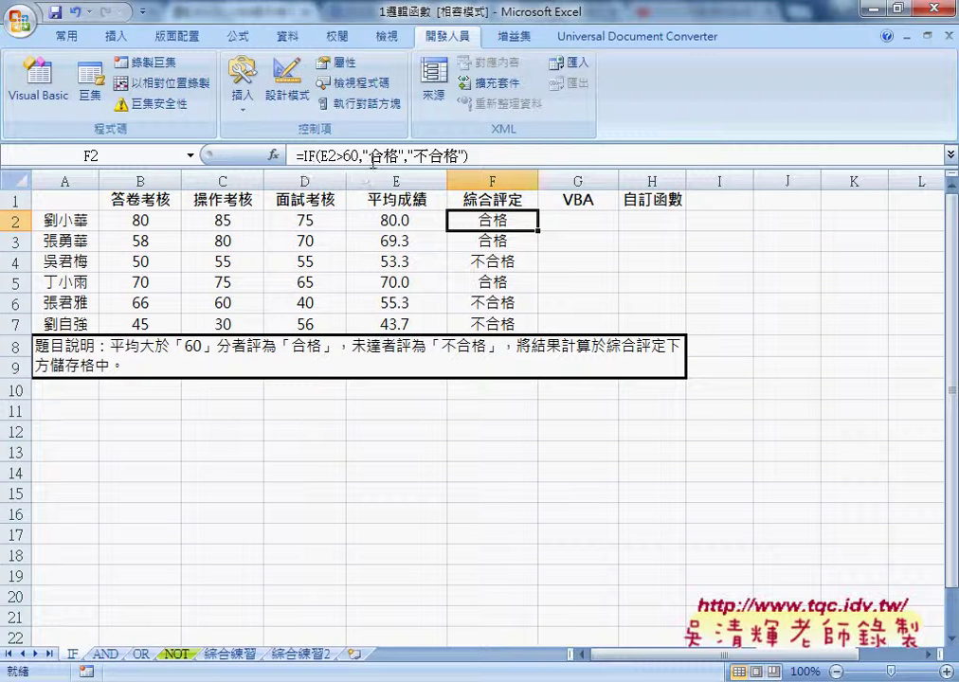
- Insert a blank column at G, shifting VBA to H1 and 自訂函數 to I1
left_click(648, 221)
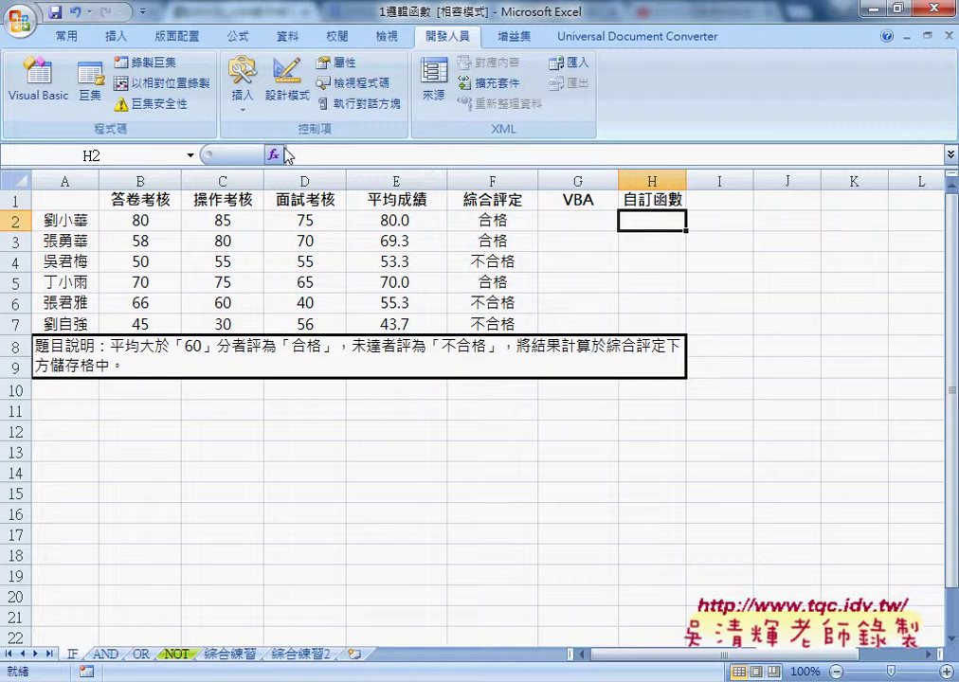
left_click(395, 221)
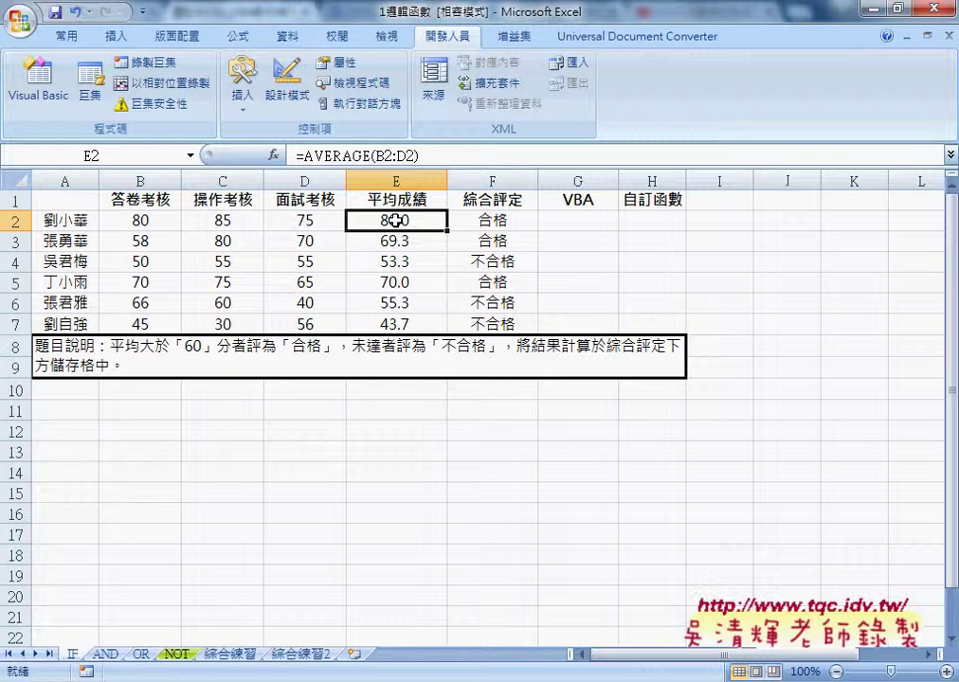
left_click(588, 220)
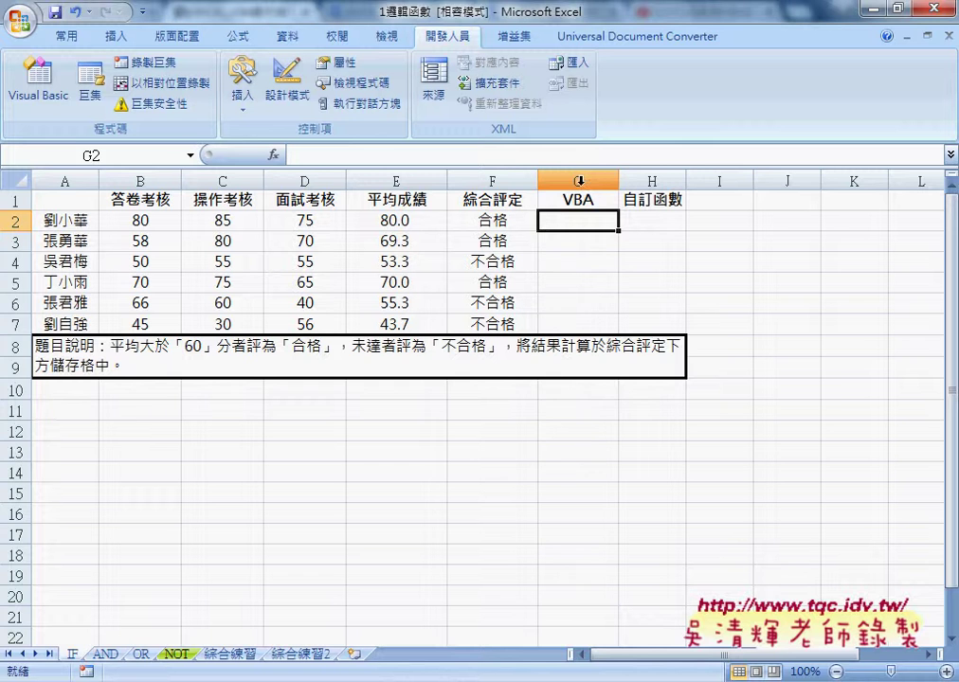
left_click(578, 181)
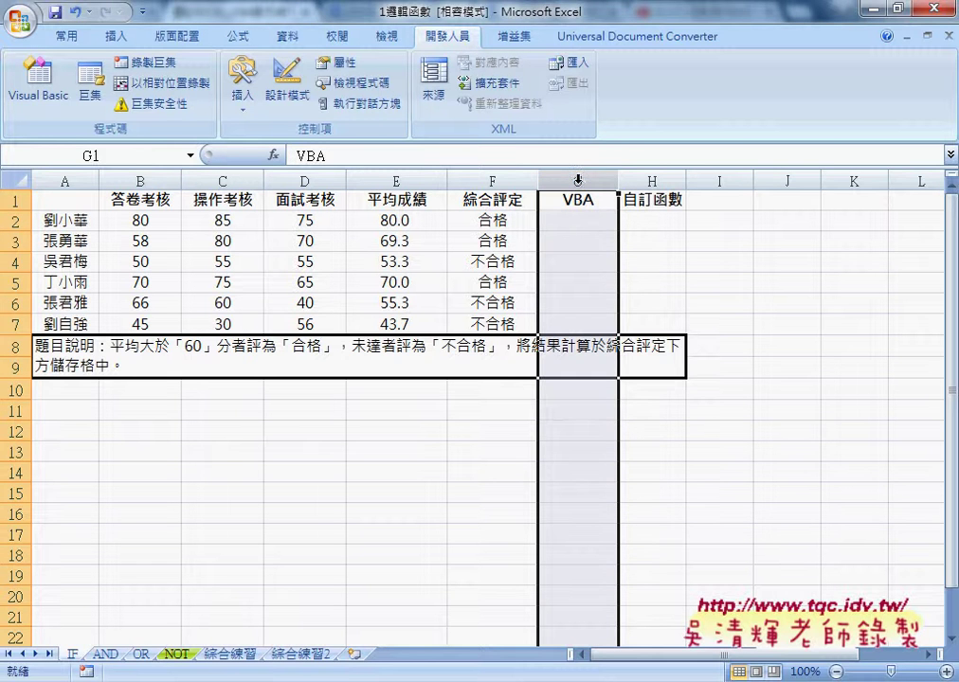
right_click(578, 175)
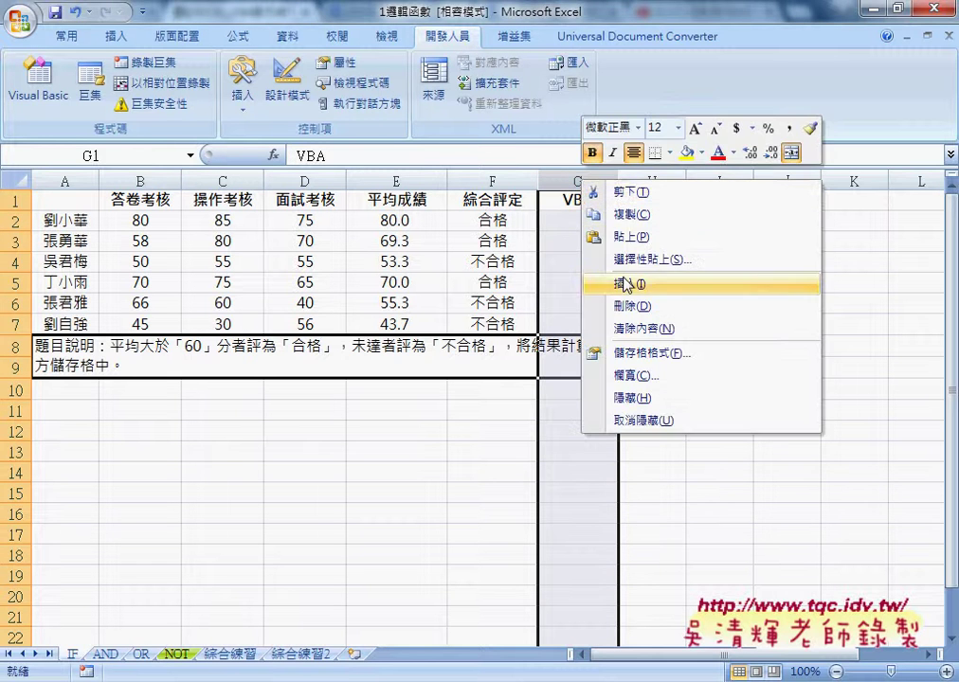
left_click(612, 280)
left_click(588, 205)
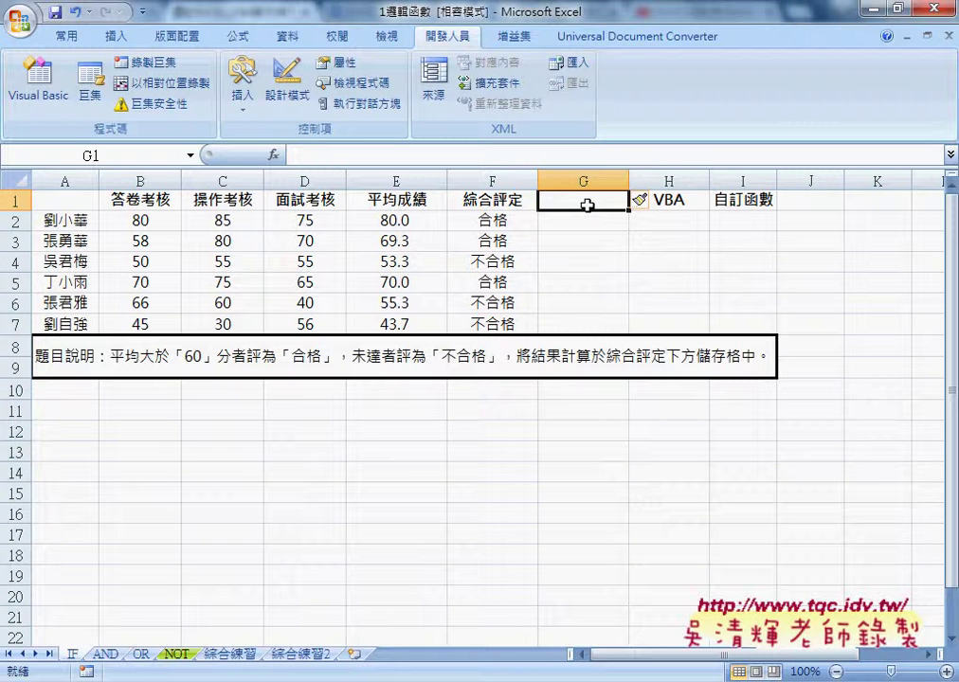
- Enter the heading 多重 in G1, check the E-column averages, and select G2:G7
type("2ji ")
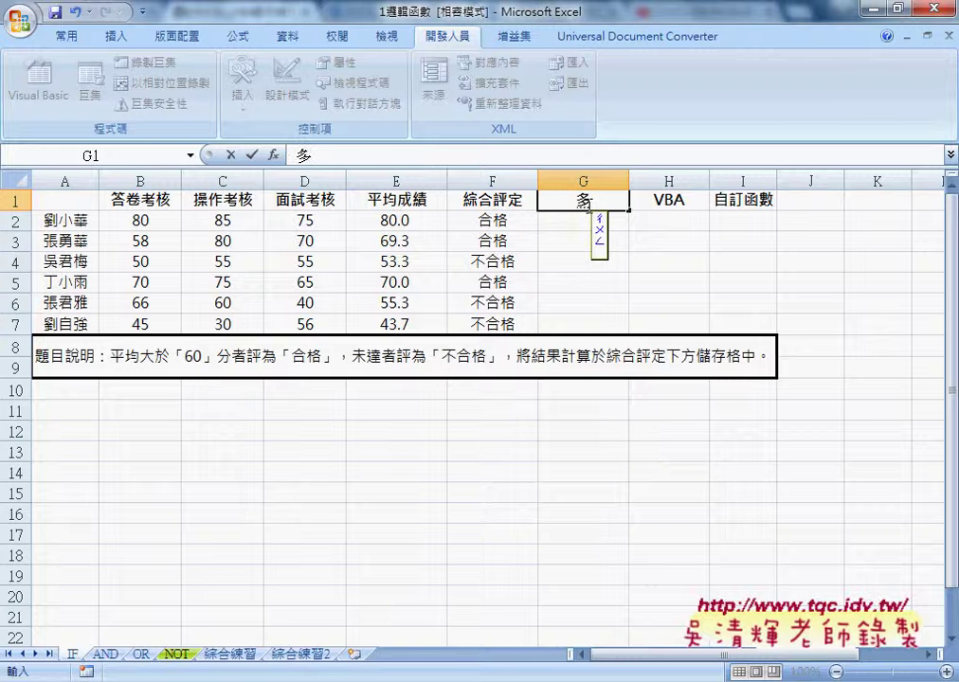
type("6")
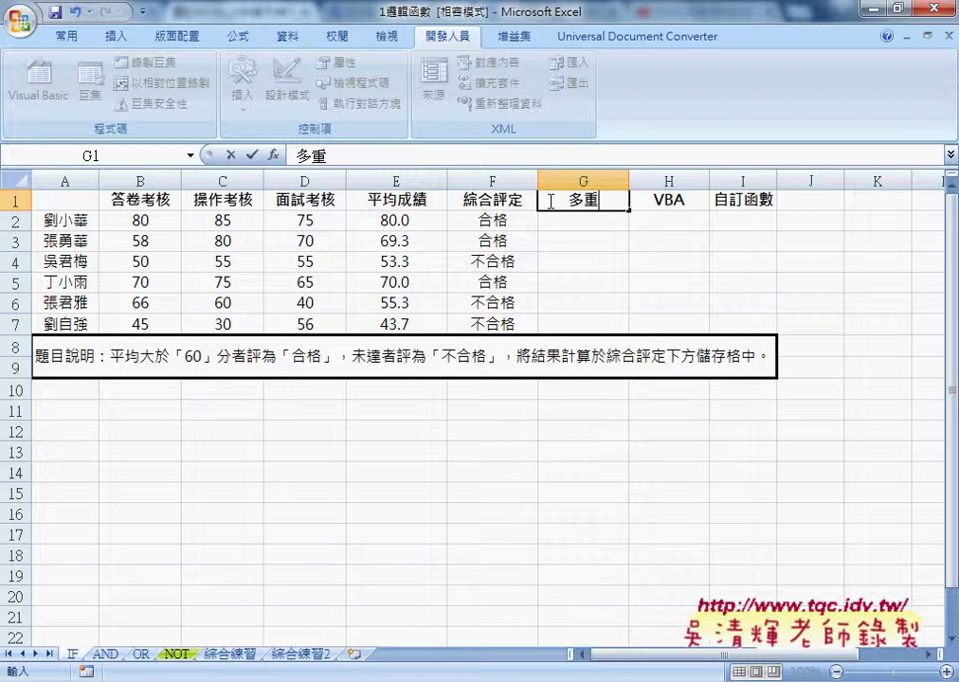
left_click(435, 221)
left_click(618, 221)
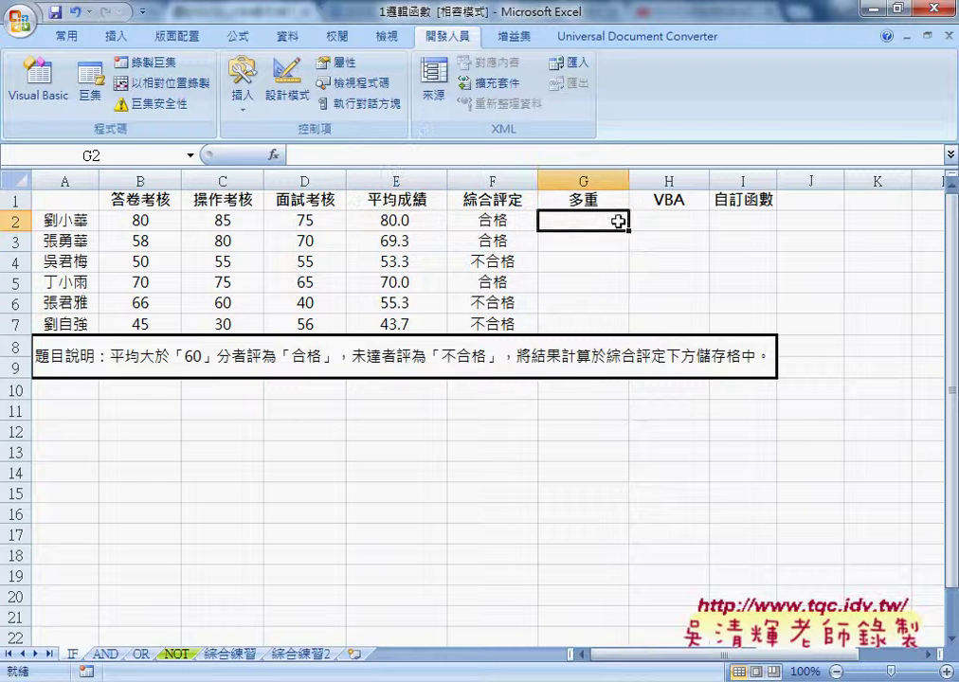
left_click(415, 243)
left_click(593, 241)
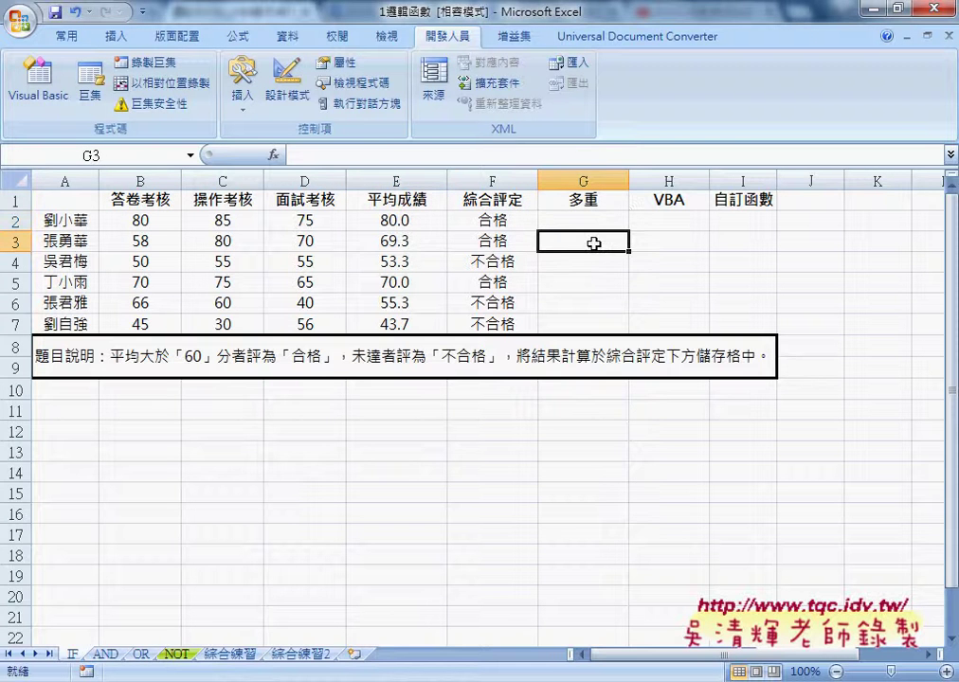
left_click(432, 261)
left_click(573, 268)
left_click(381, 281)
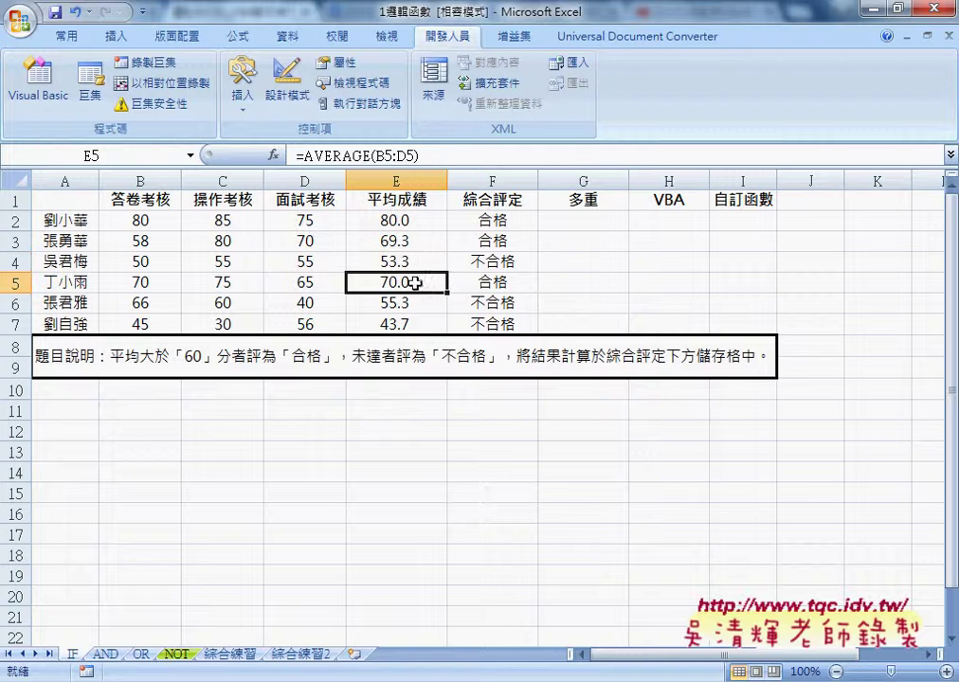
left_click(580, 287)
left_click_drag(595, 221, 594, 324)
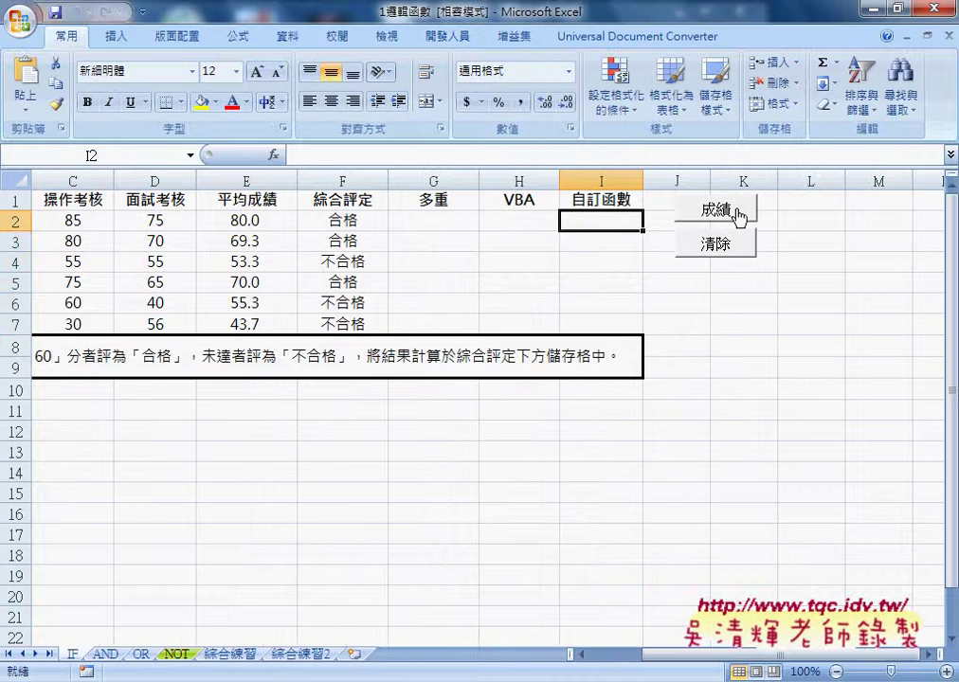
left_click(738, 217)
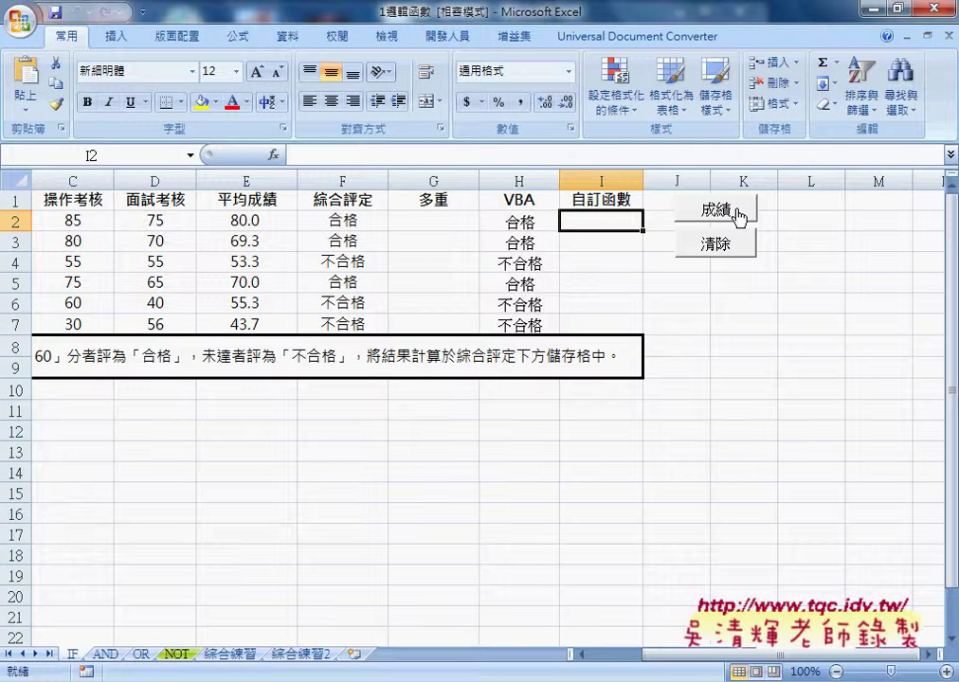
left_click_drag(530, 224, 530, 322)
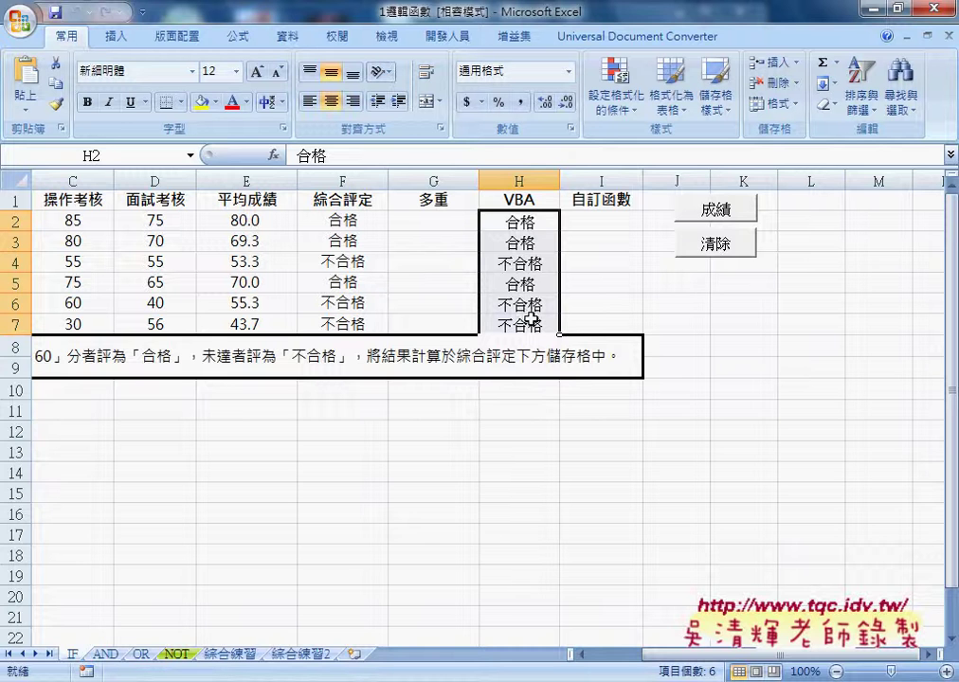
left_click(732, 250)
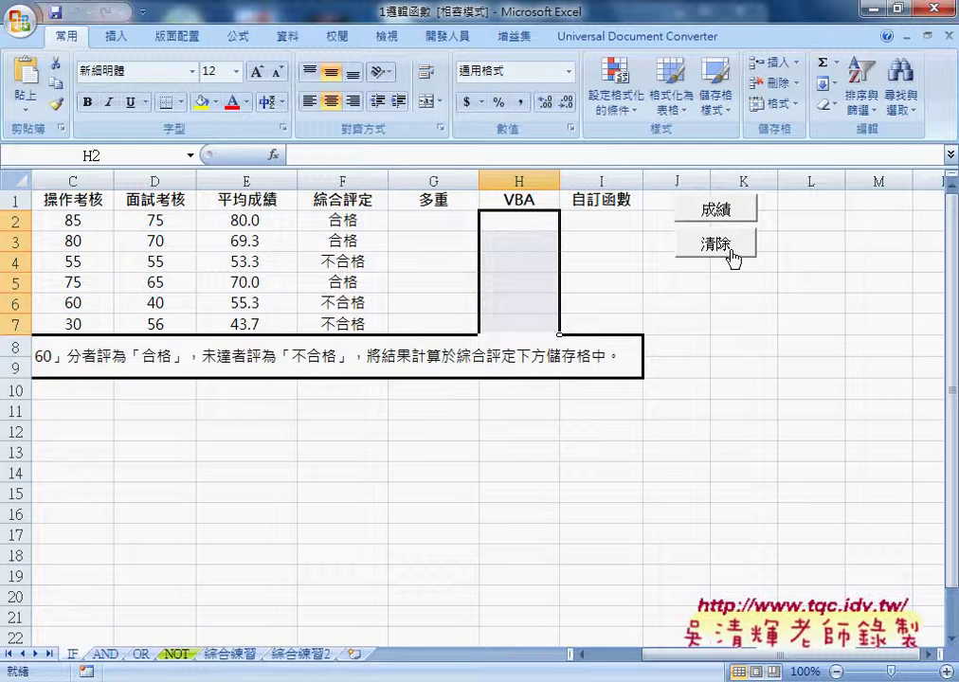
left_click(526, 221)
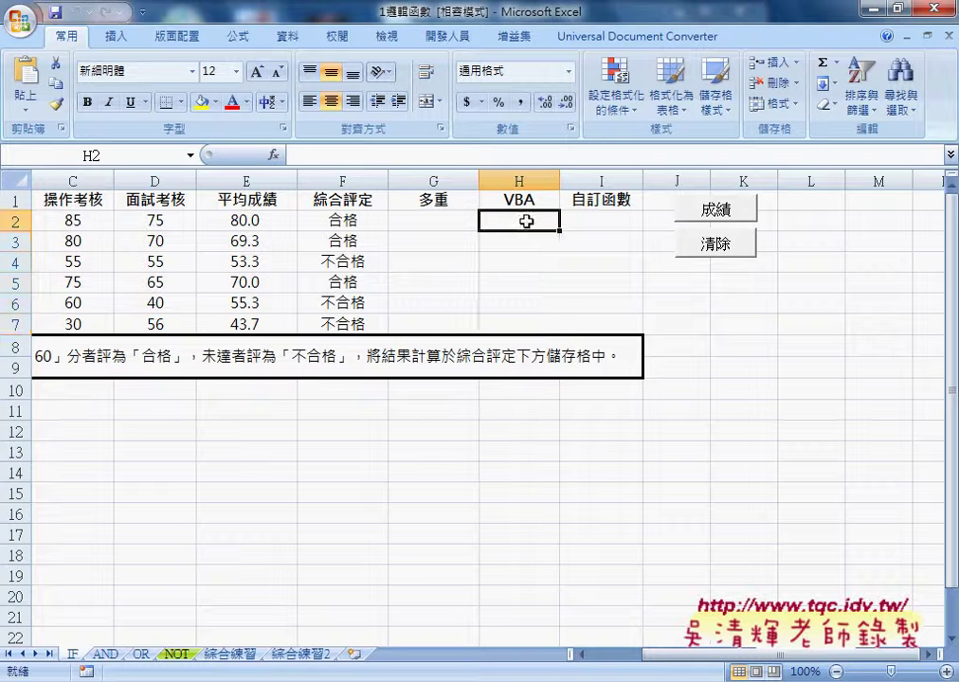
left_click_drag(526, 221, 529, 325)
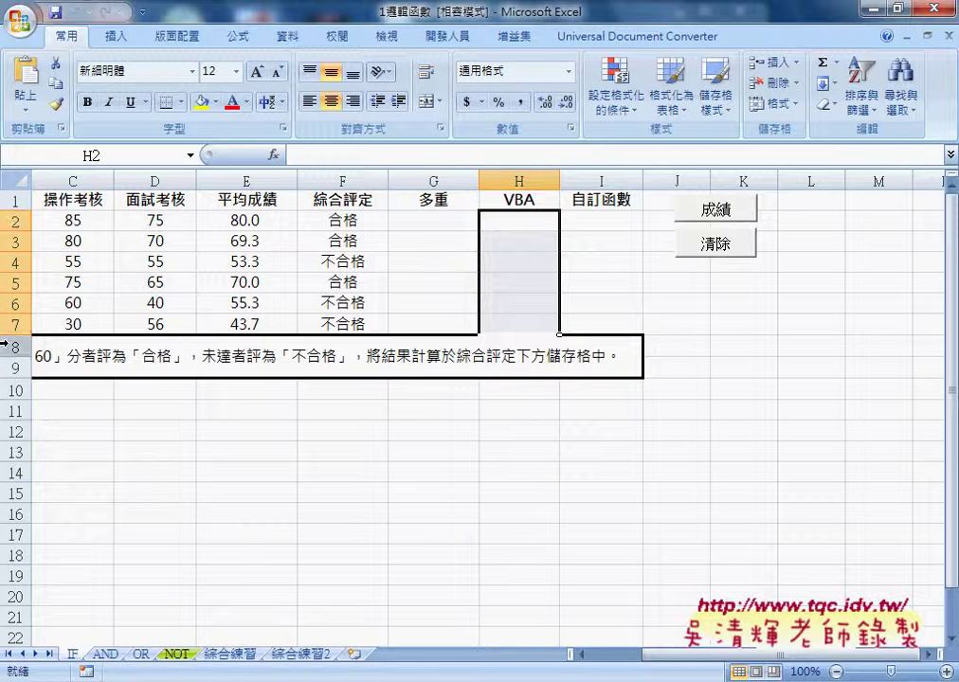
left_click(547, 222)
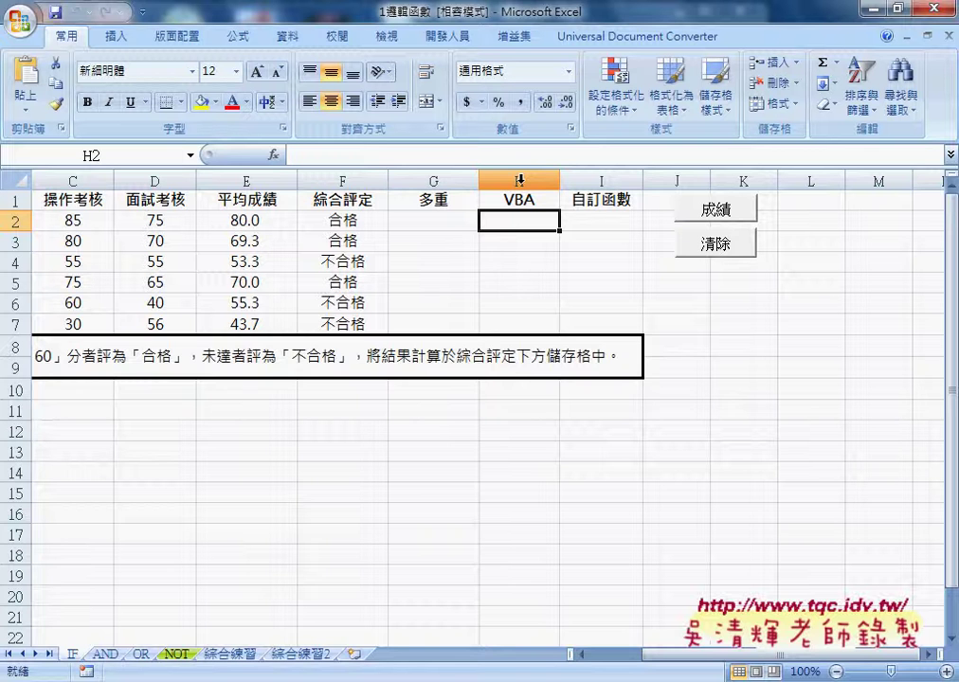
left_click_drag(515, 221, 519, 325)
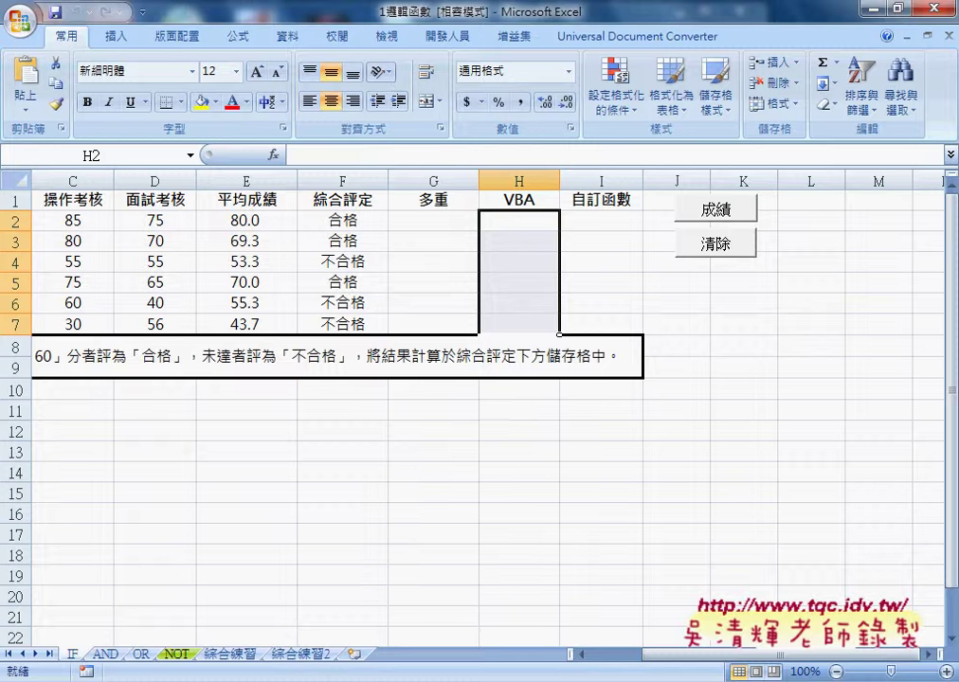
left_click(645, 550)
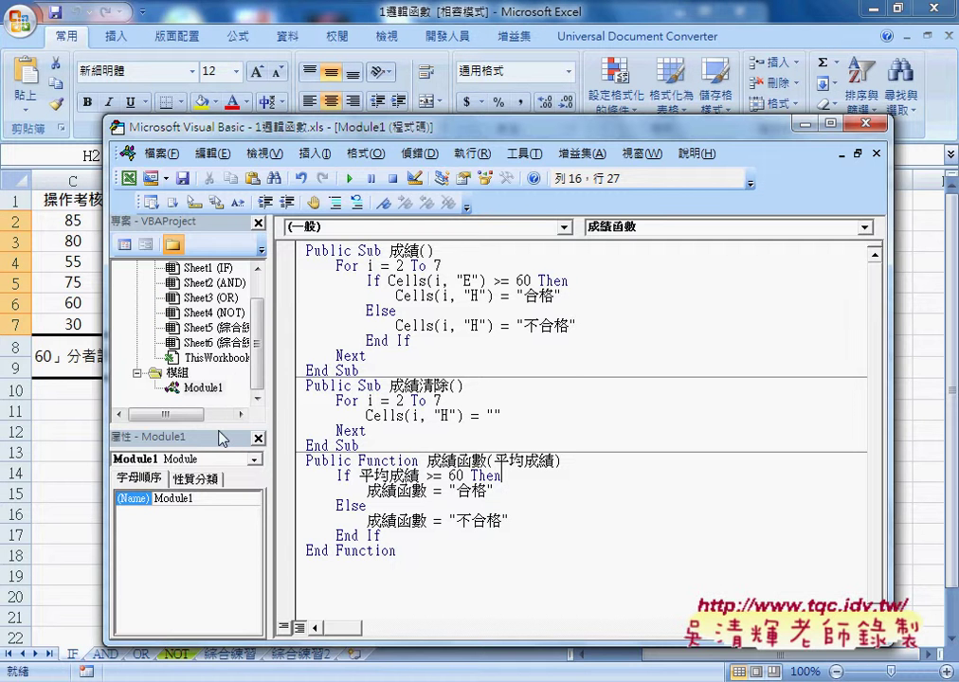
- Delete the Else…End If lines from the 成績 macro's loop
left_click_drag(220, 438, 220, 474)
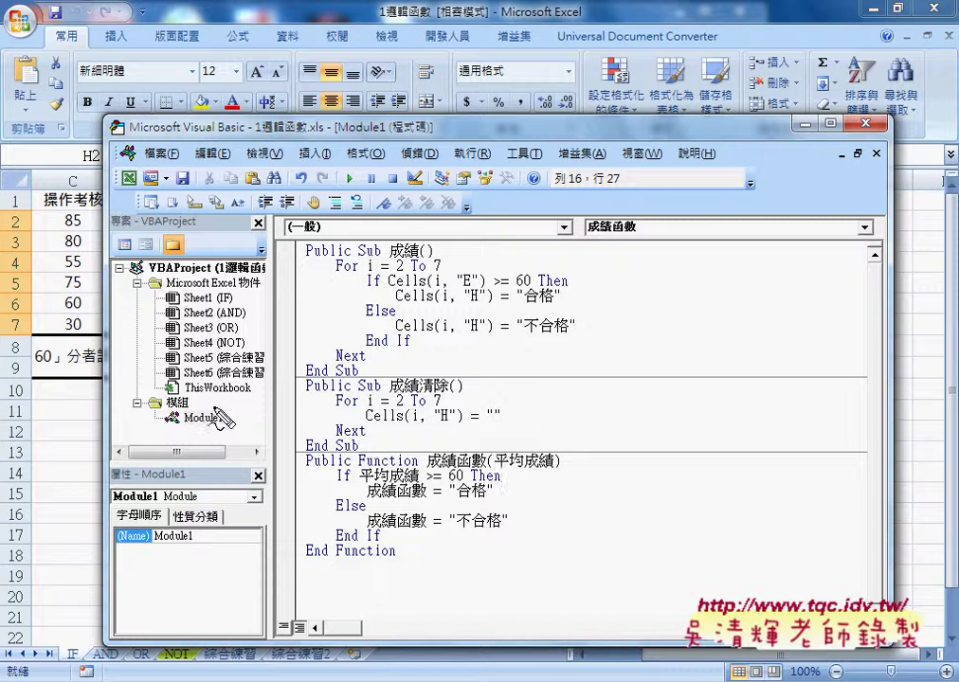
left_click_drag(226, 399, 244, 417)
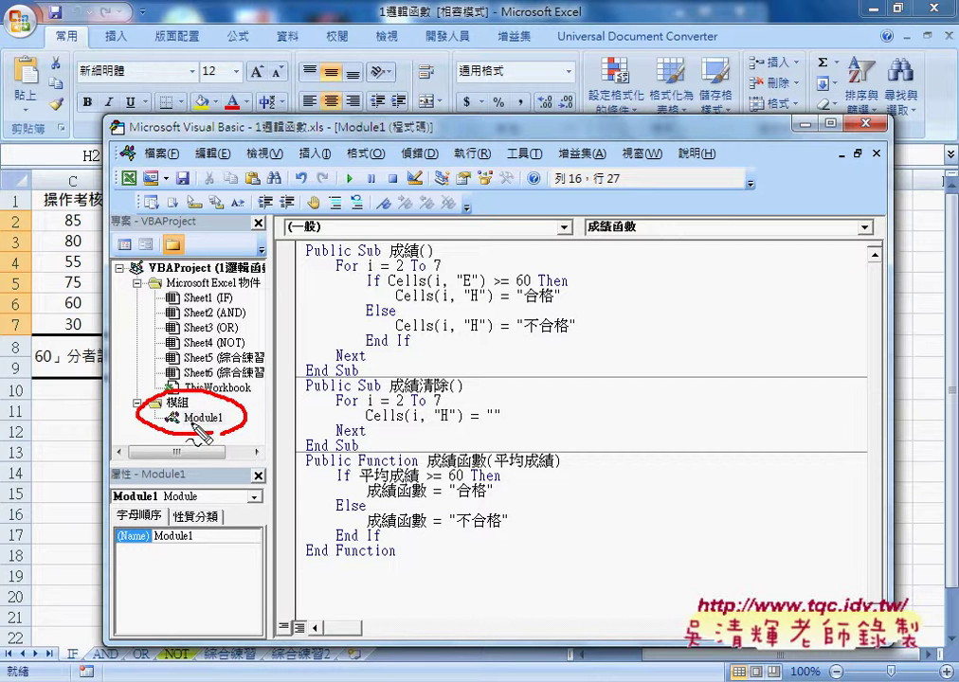
left_click_drag(189, 422, 230, 433)
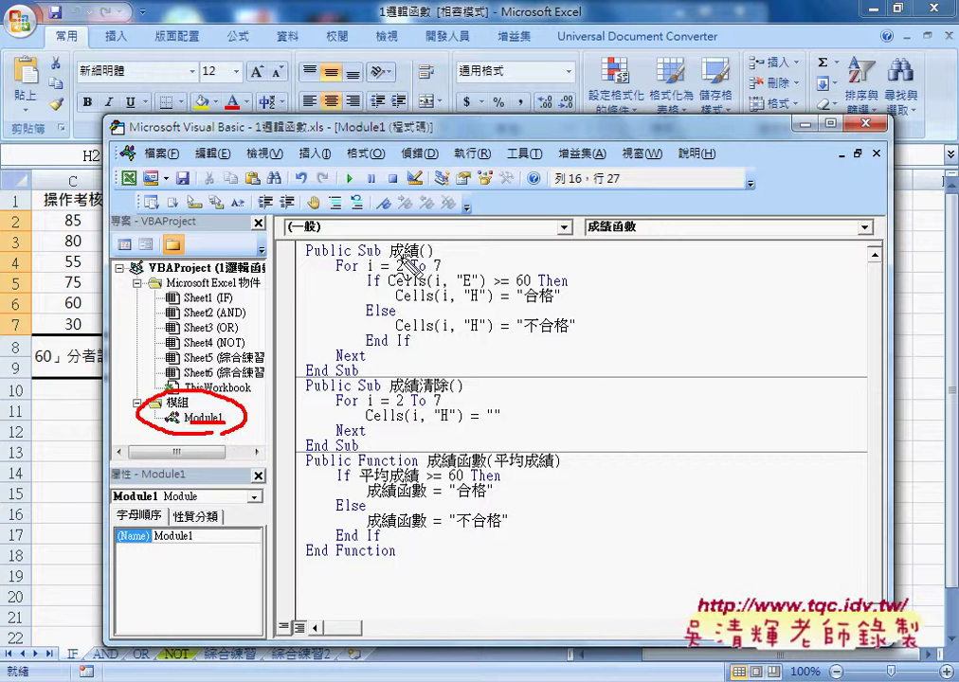
left_click_drag(400, 255, 418, 253)
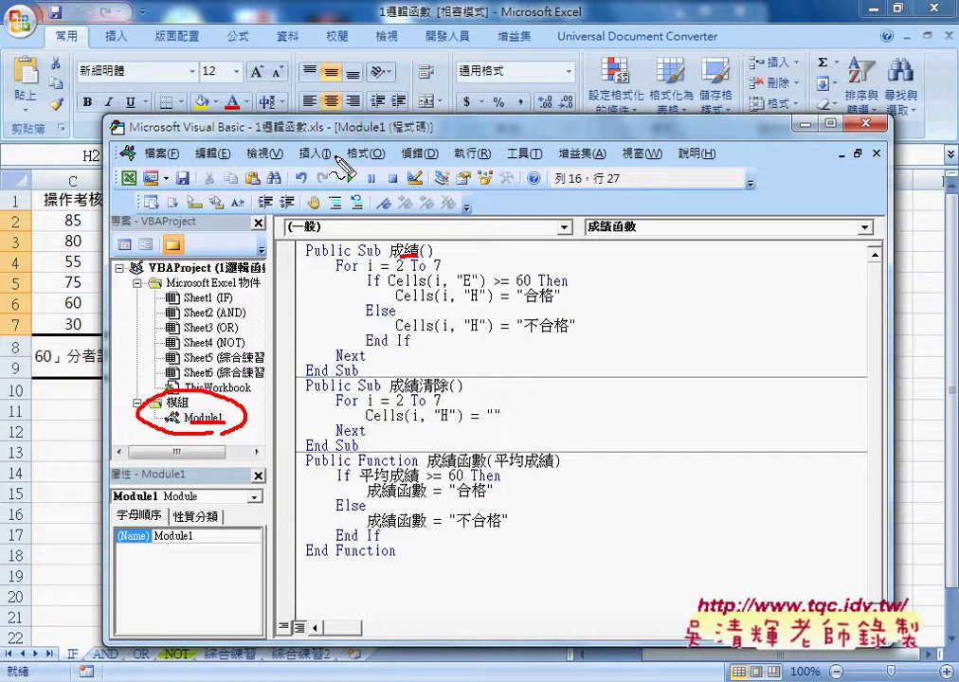
key("Escape")
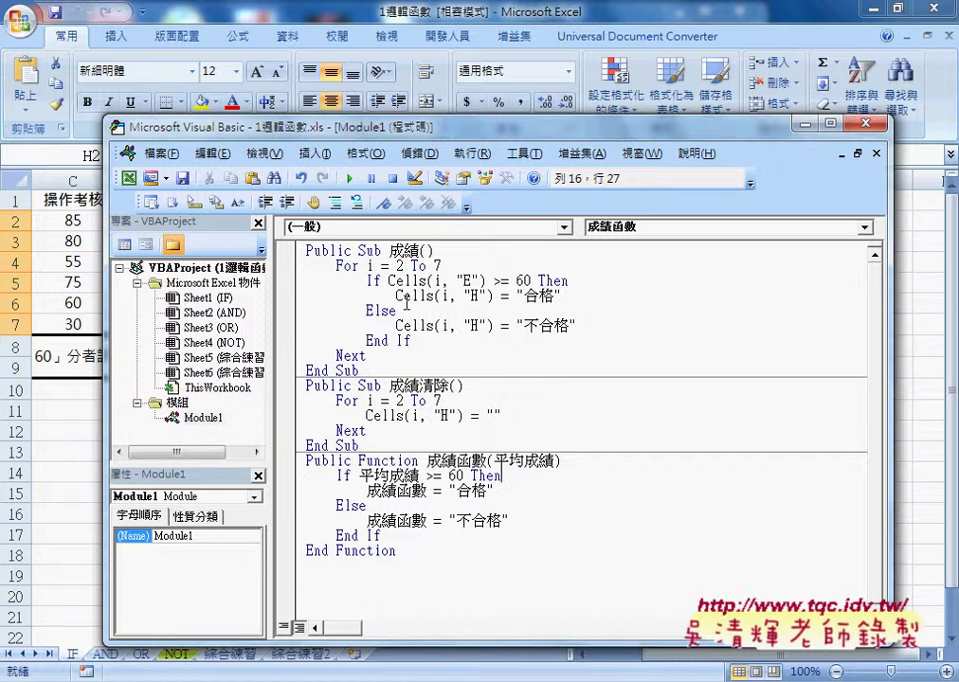
left_click_drag(451, 344, 297, 309)
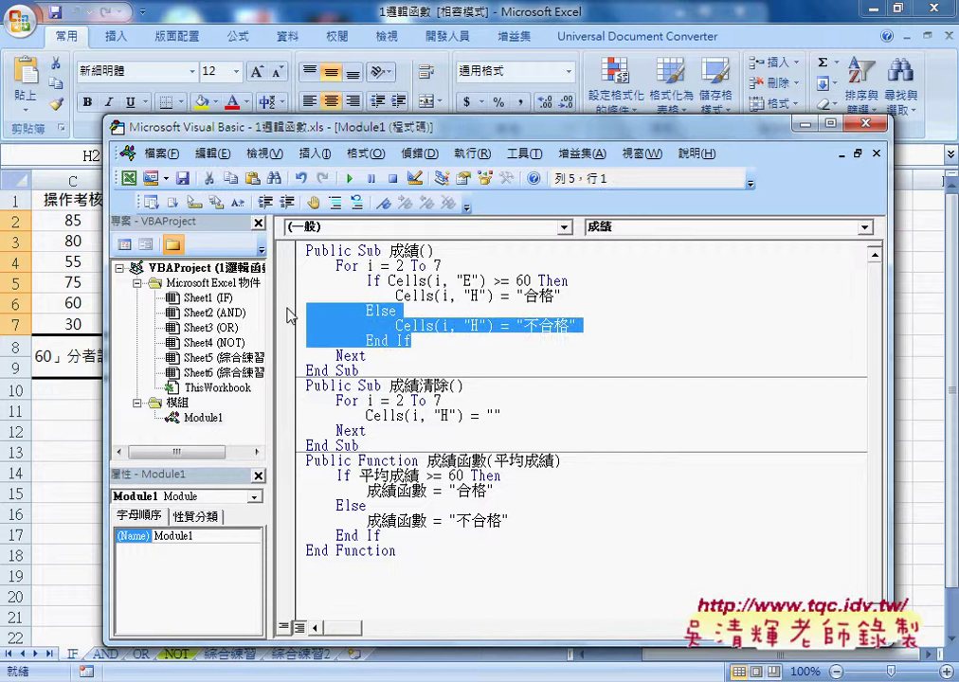
key("Delete")
key("Delete")
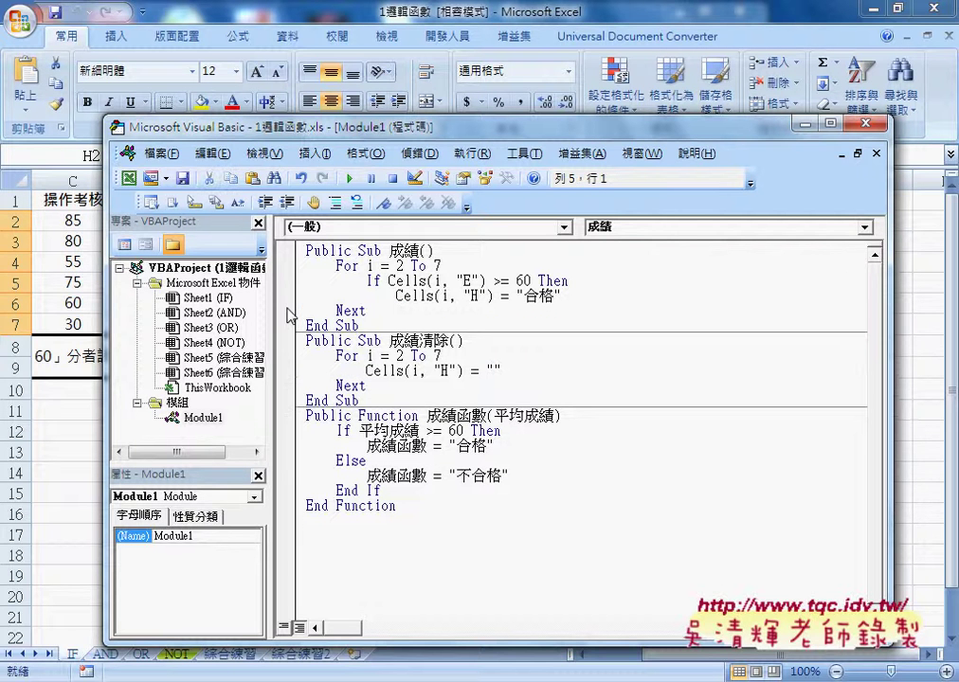
- Delete the If Cells(i, "E") >= 60 Then line, leaving only the 合格 statement
left_click_drag(568, 281, 283, 282)
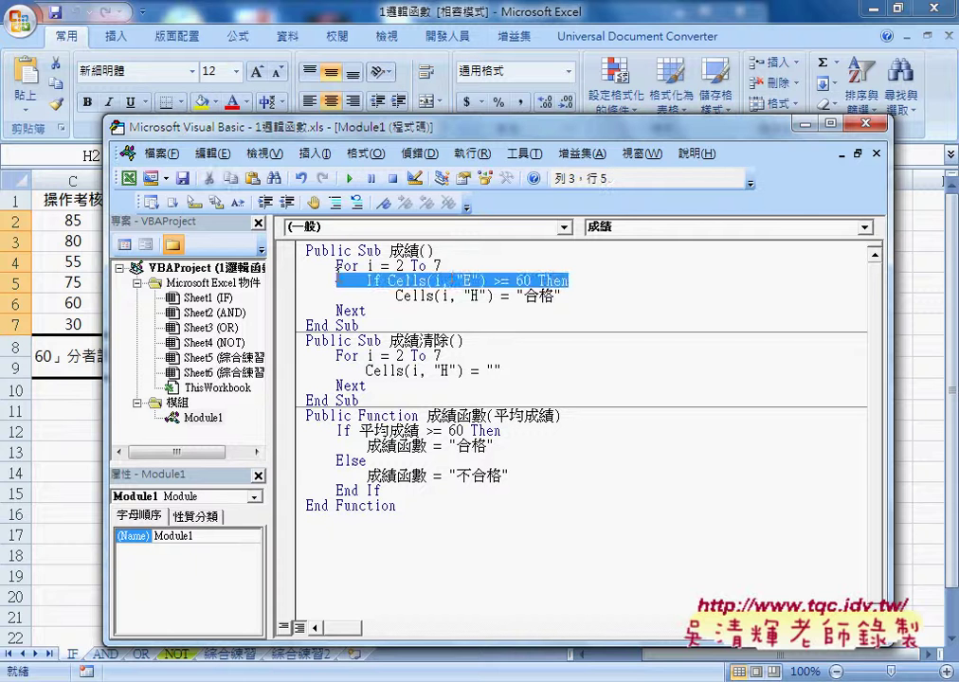
key("Delete")
key("Delete")
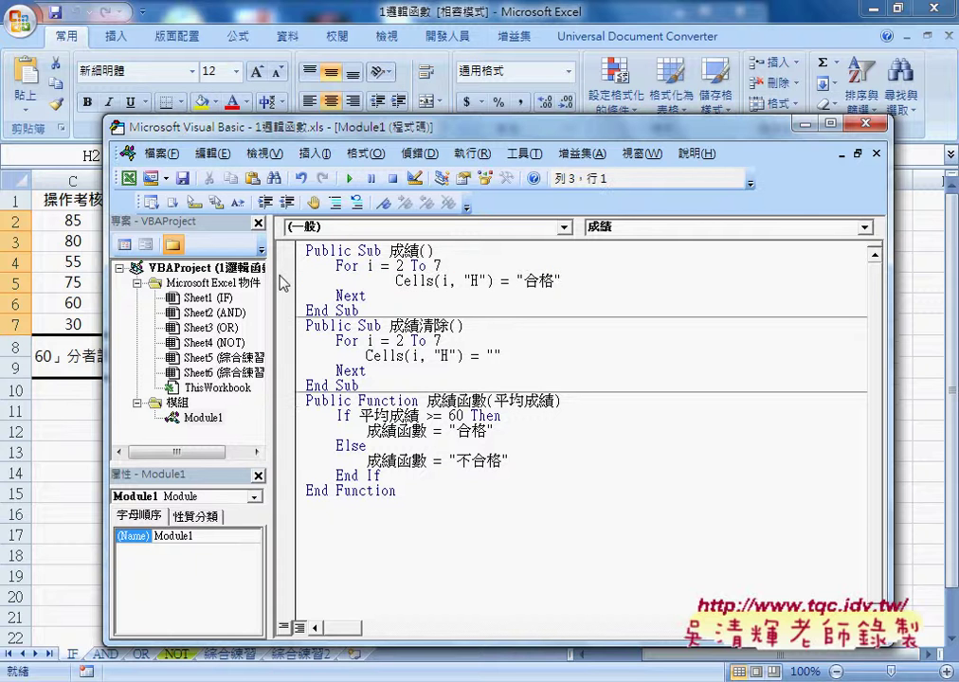
key("Delete")
key("Delete")
key("Delete")
key("Delete")
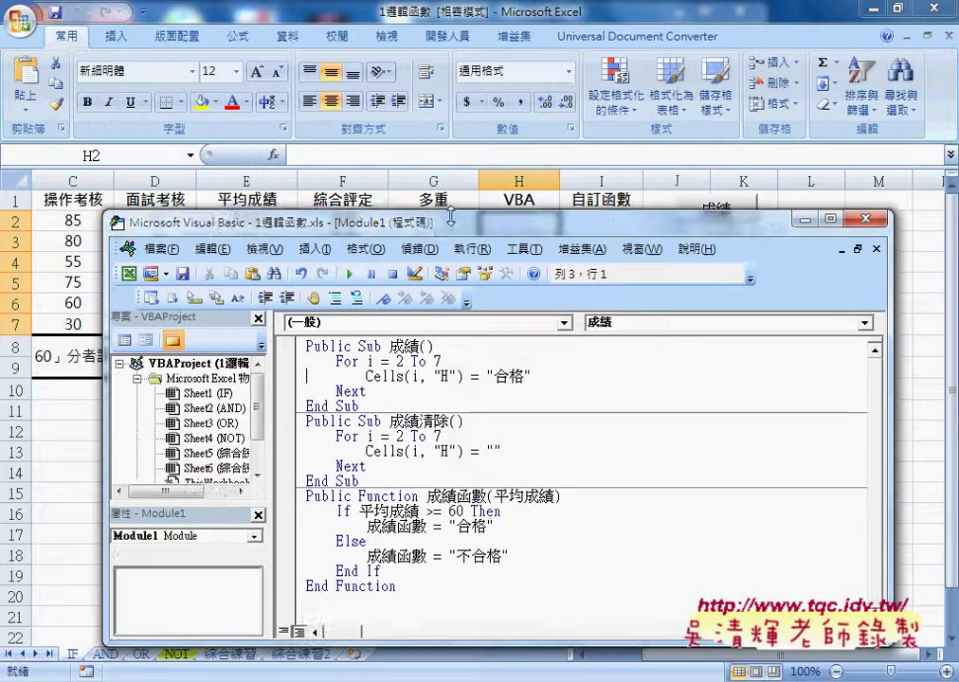
- Run the simplified 成績 macro so every cell in H2:H7 reads 合格
mouse_move(361, 116)
left_mouse_down()
mouse_move(451, 243)
mouse_move(449, 296)
left_mouse_up()
left_click(444, 442)
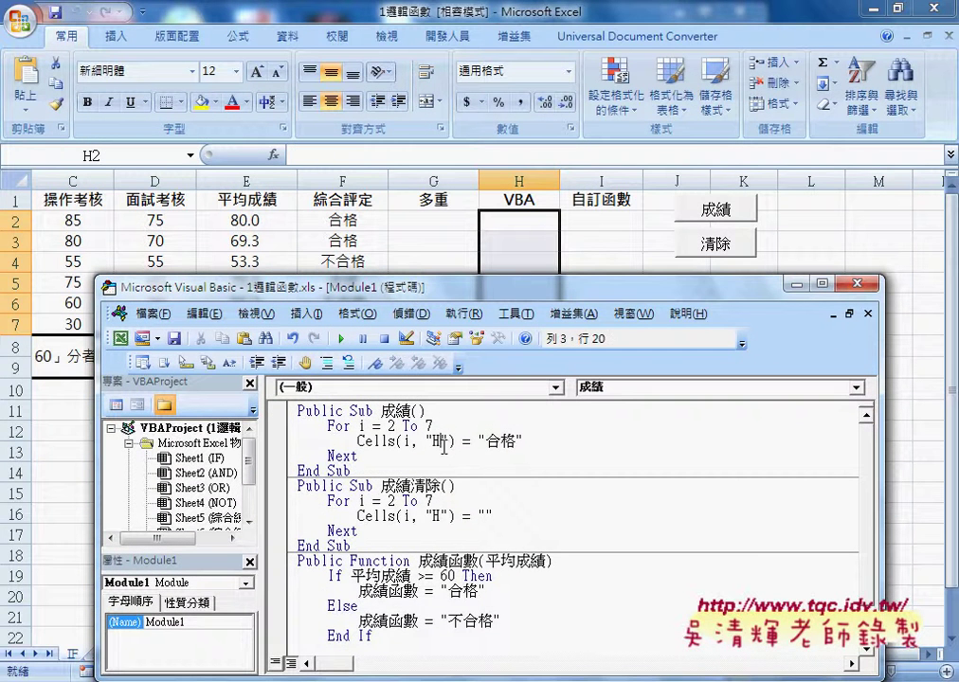
left_click(341, 338)
mouse_move(468, 295)
left_mouse_down()
mouse_move(472, 411)
mouse_move(476, 350)
left_mouse_up()
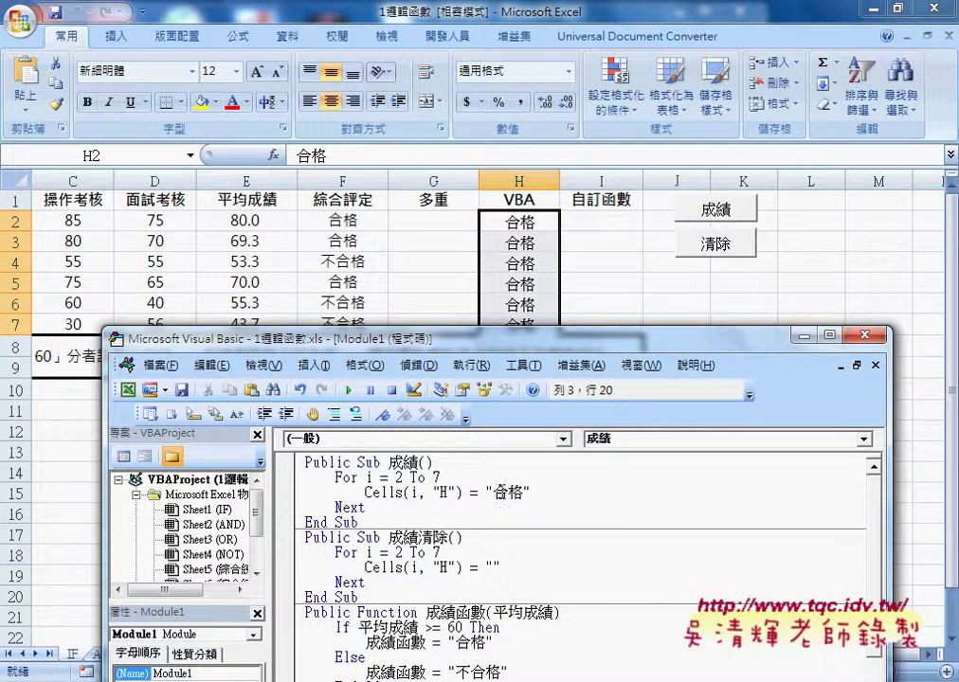
left_click(490, 493)
left_click_drag(339, 334, 286, 160)
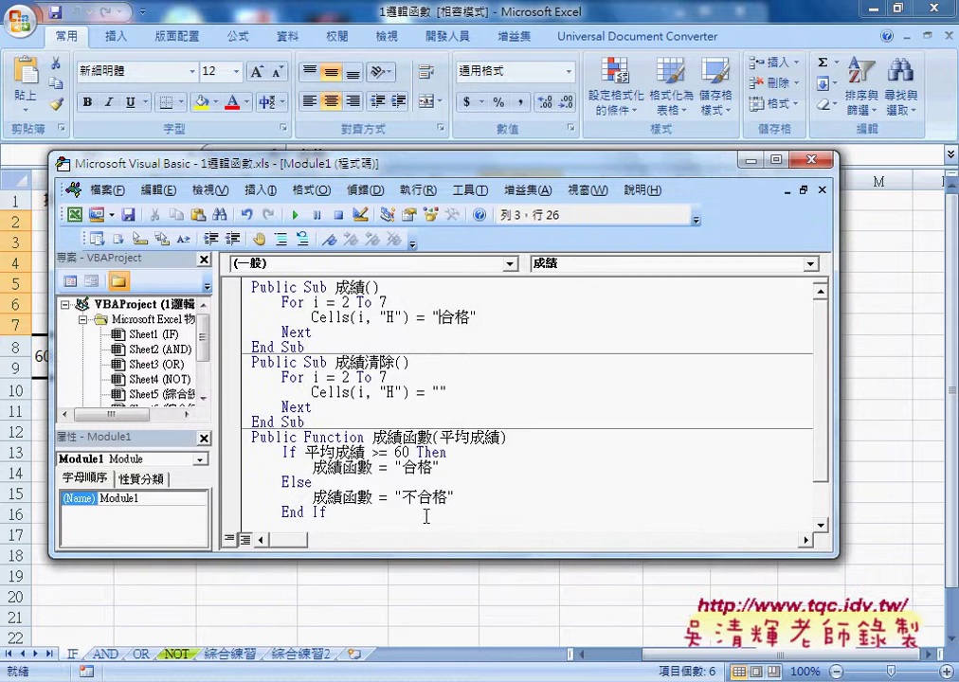
left_click_drag(433, 556, 433, 617)
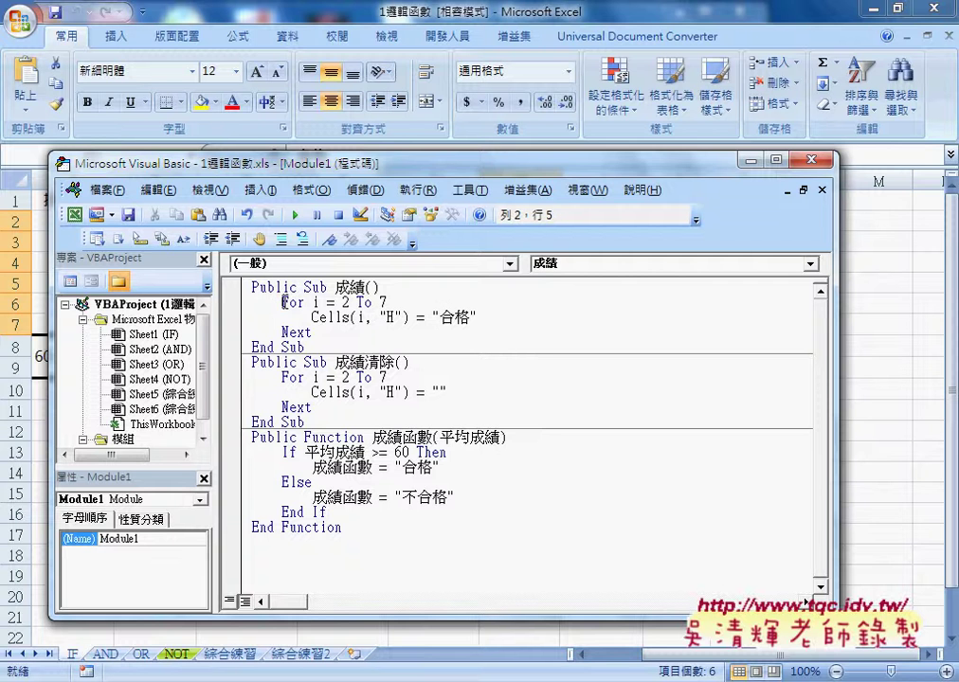
left_click_drag(283, 302, 305, 302)
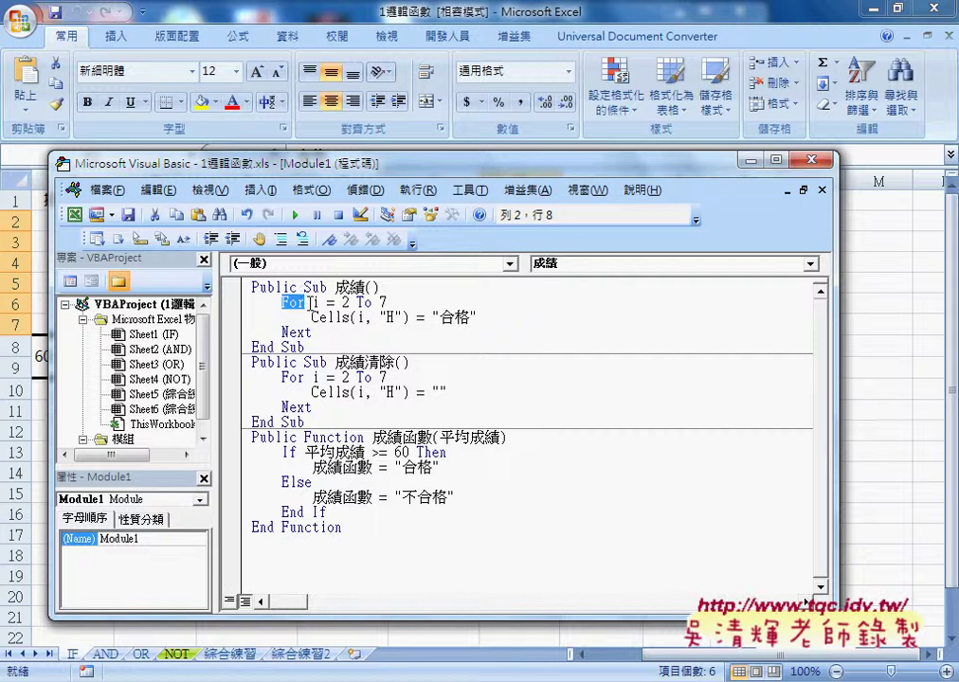
double_click(317, 303)
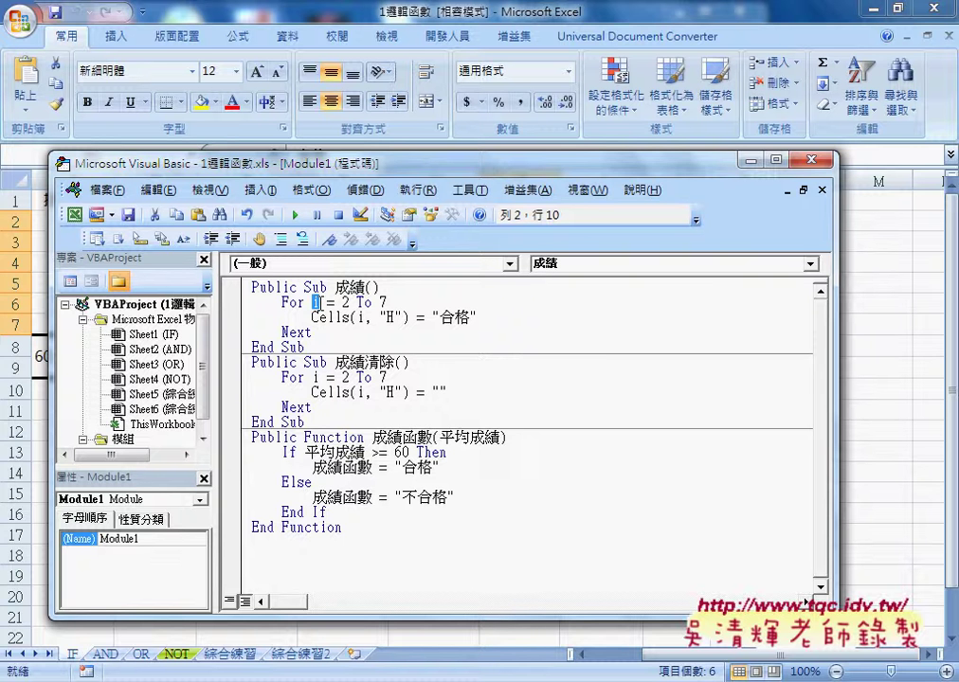
left_click(399, 304)
left_click_drag(428, 170, 471, 281)
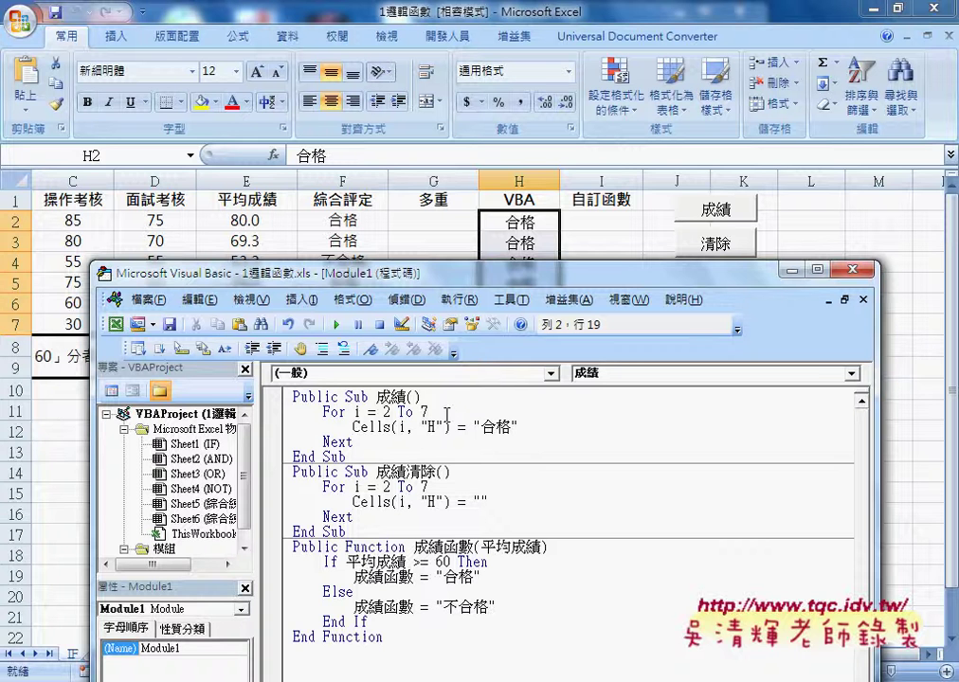
- Add the line If Cells(i, "E") >= 60 Then right after For i = 2 To 7
key("Return")
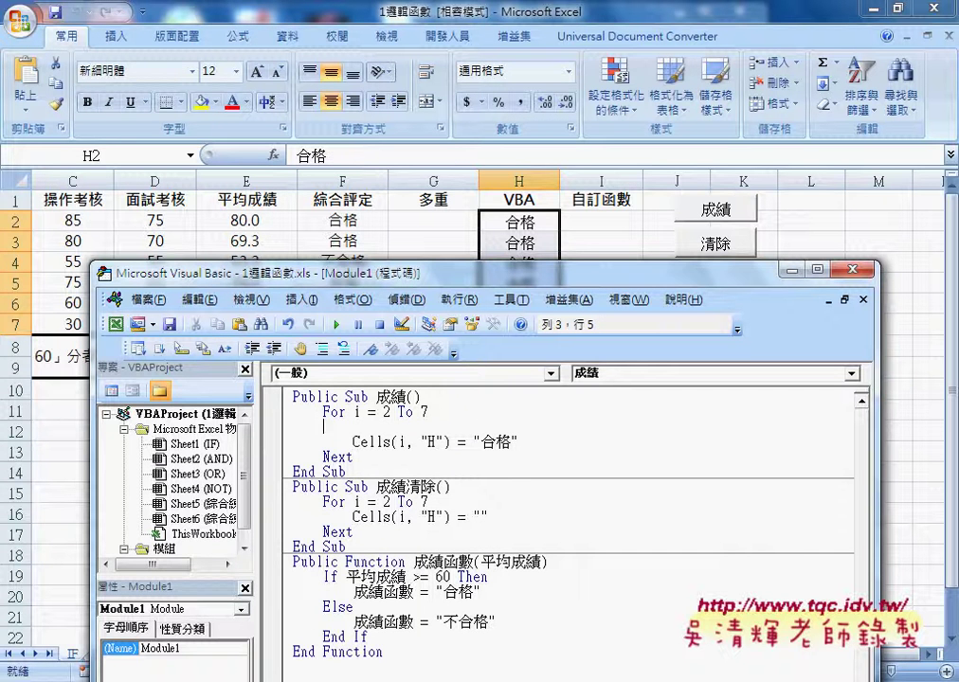
key("Tab")
type("i")
type("f")
type("ce")
type("lls")
type("(i")
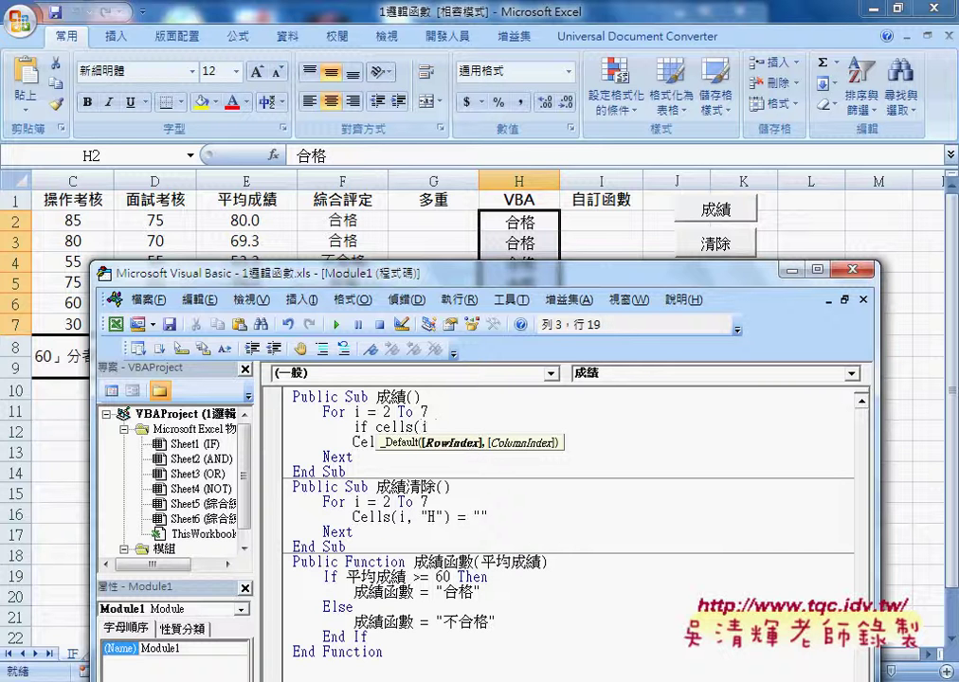
type(",\"E")
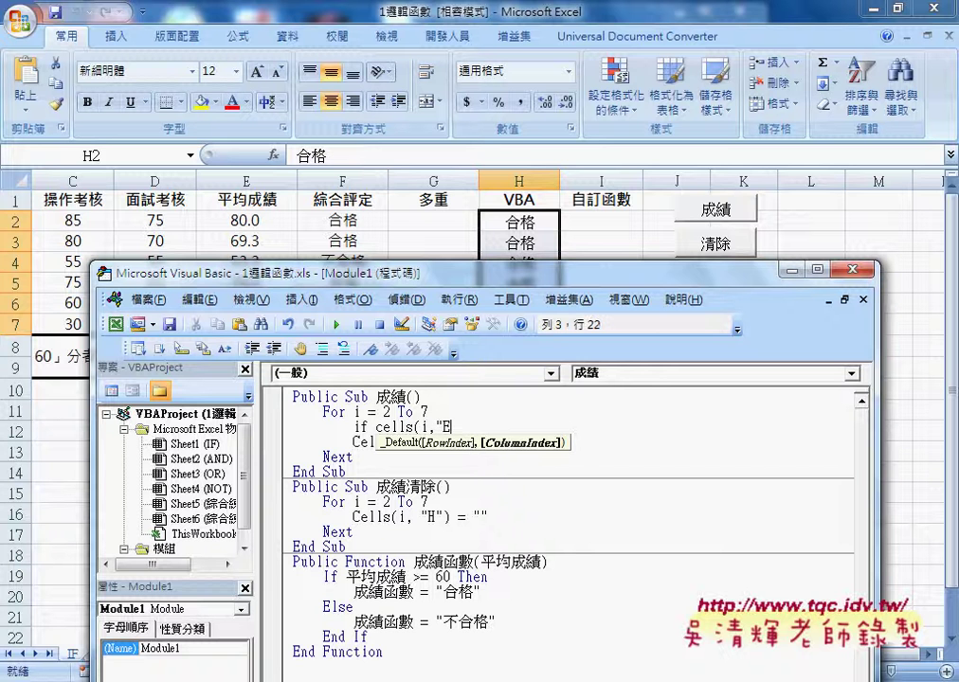
type("\")")
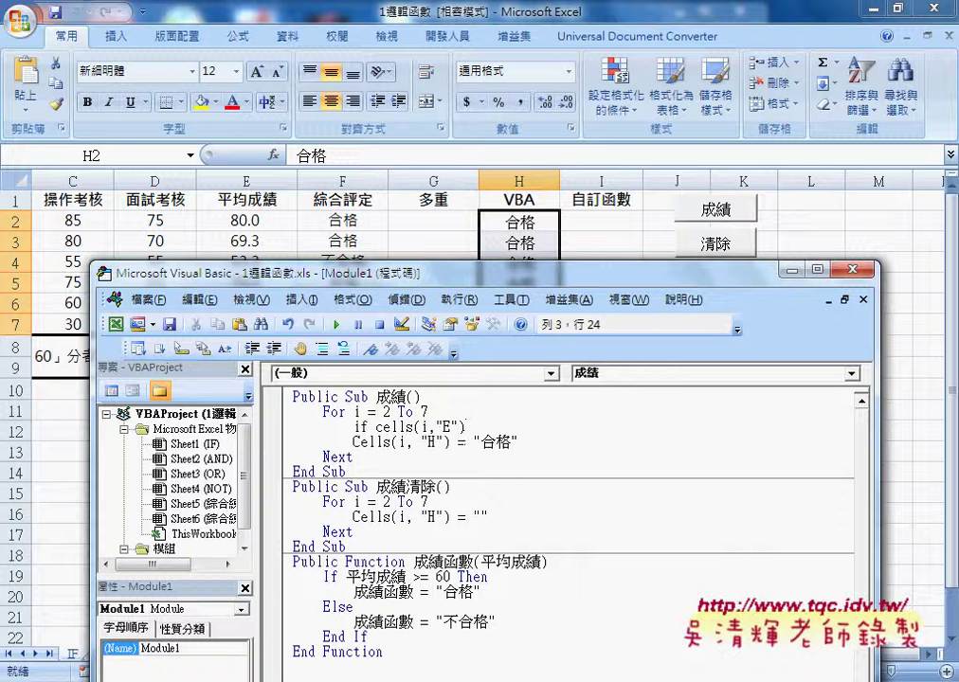
type(">=60")
type(" t")
type("hen")
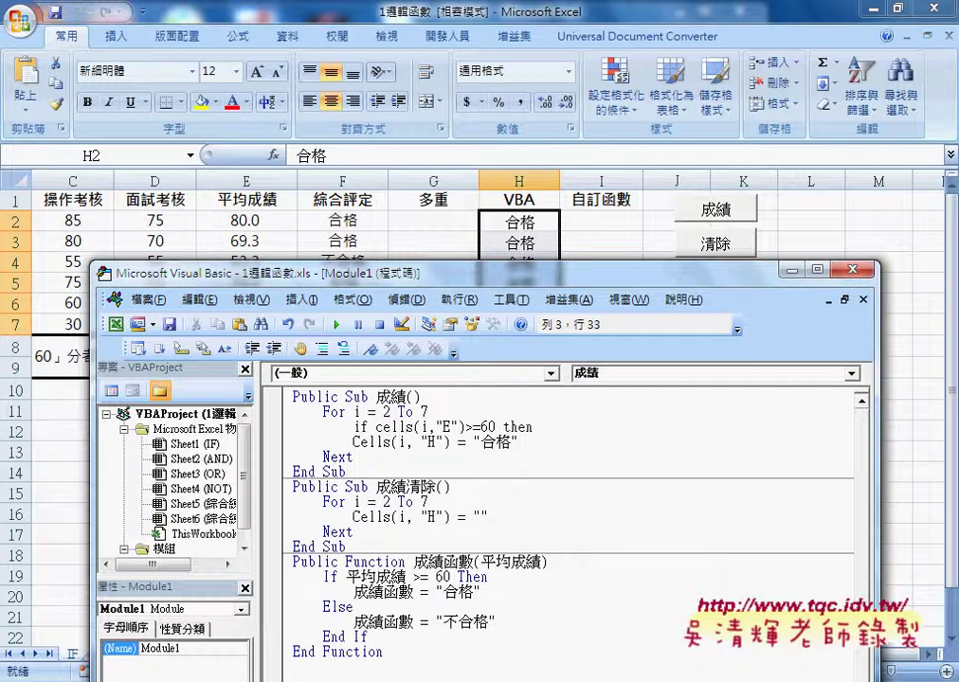
- Add Else and End If lines below the If condition
key("Return")
key("Return")
type("e")
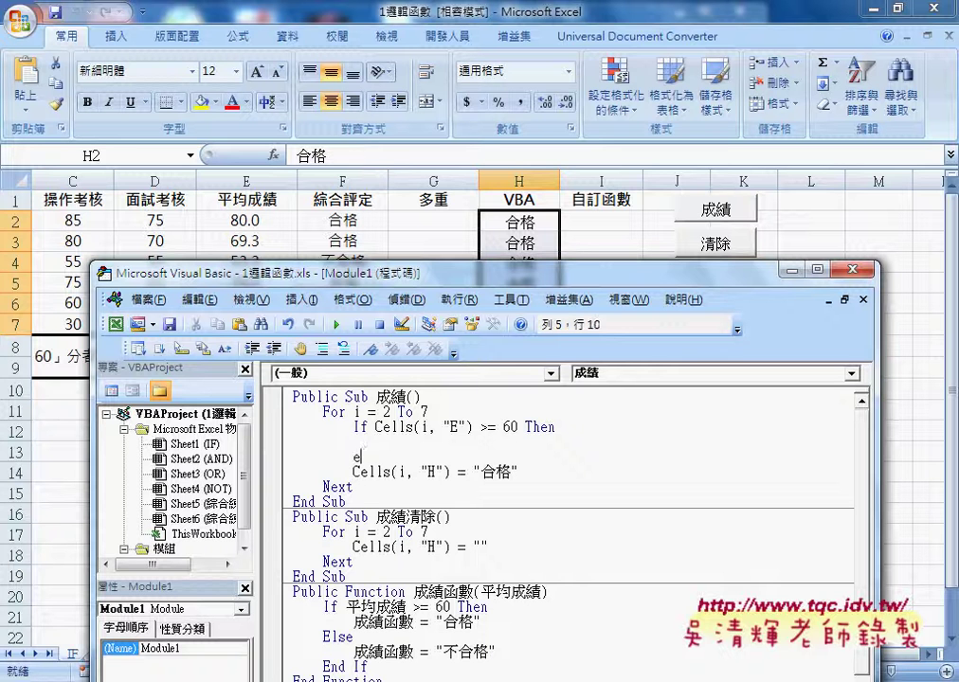
type("lse")
key("Return")
key("Return")
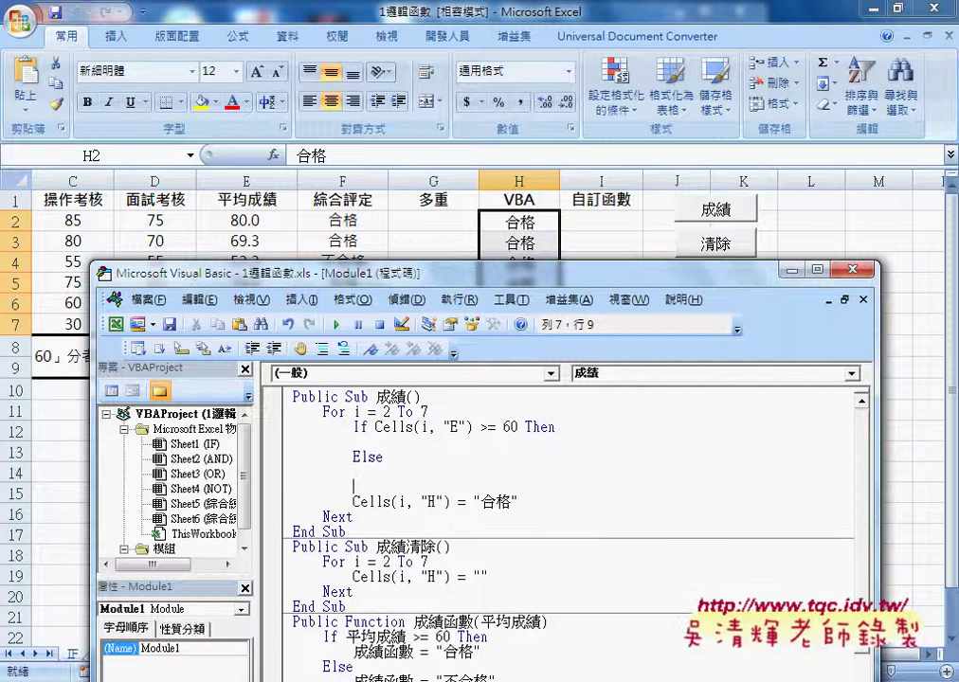
type("en")
type("d if")
left_click(532, 426)
- Move the 合格 Cells statement, indented, under If and copy it under Else
mouse_move(402, 487)
left_mouse_down()
mouse_move(339, 488)
mouse_move(289, 454)
mouse_move(289, 426)
left_mouse_up()
left_click(539, 488)
mouse_move(518, 501)
left_mouse_down()
mouse_move(353, 501)
mouse_move(353, 441)
left_mouse_up()
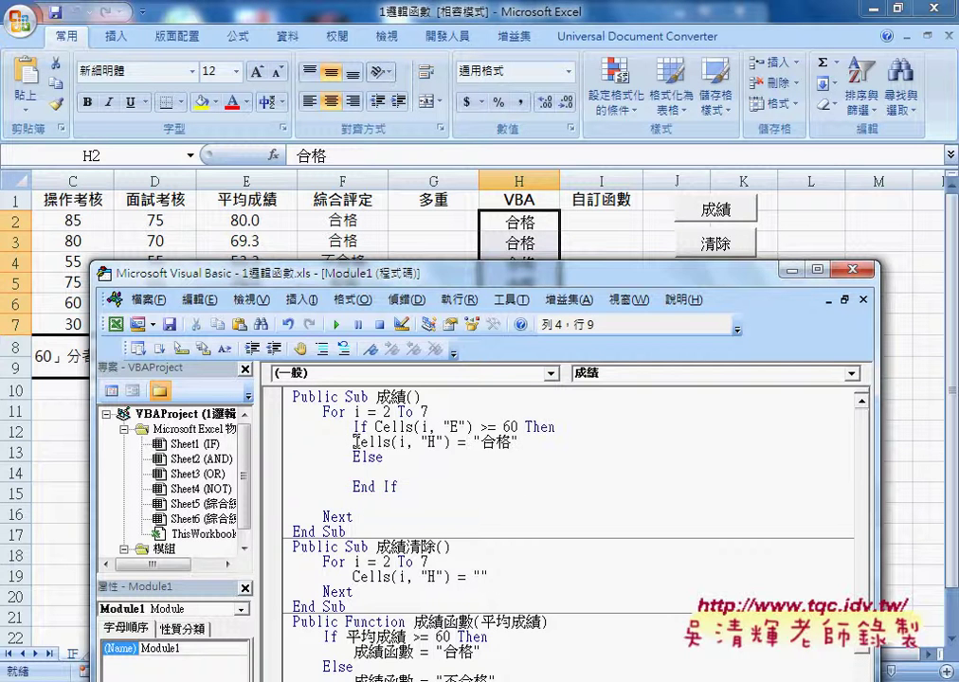
key("Tab")
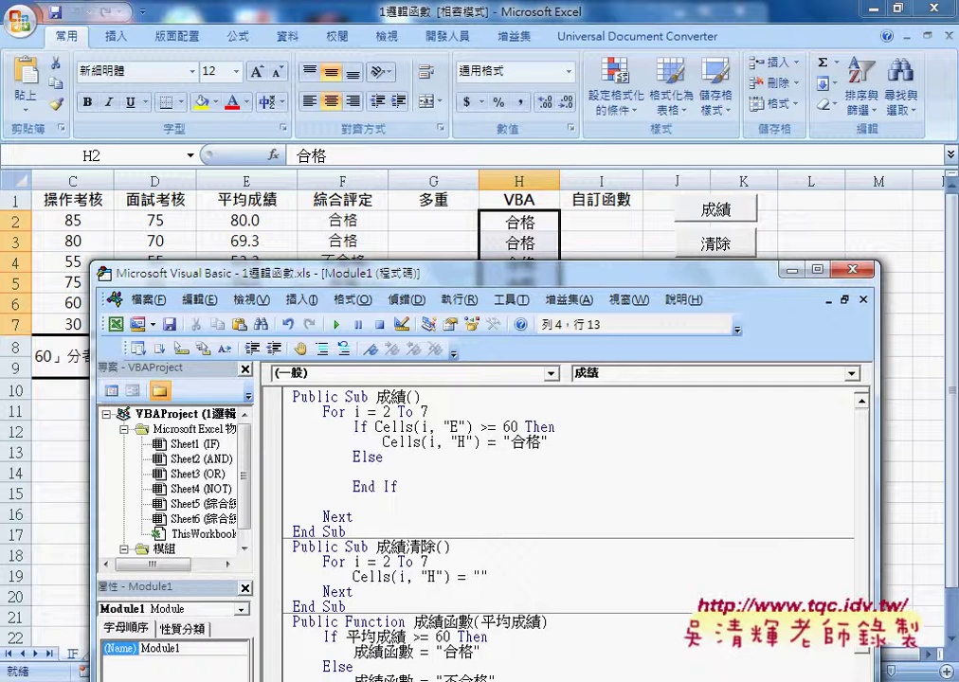
left_click_drag(549, 442, 382, 442)
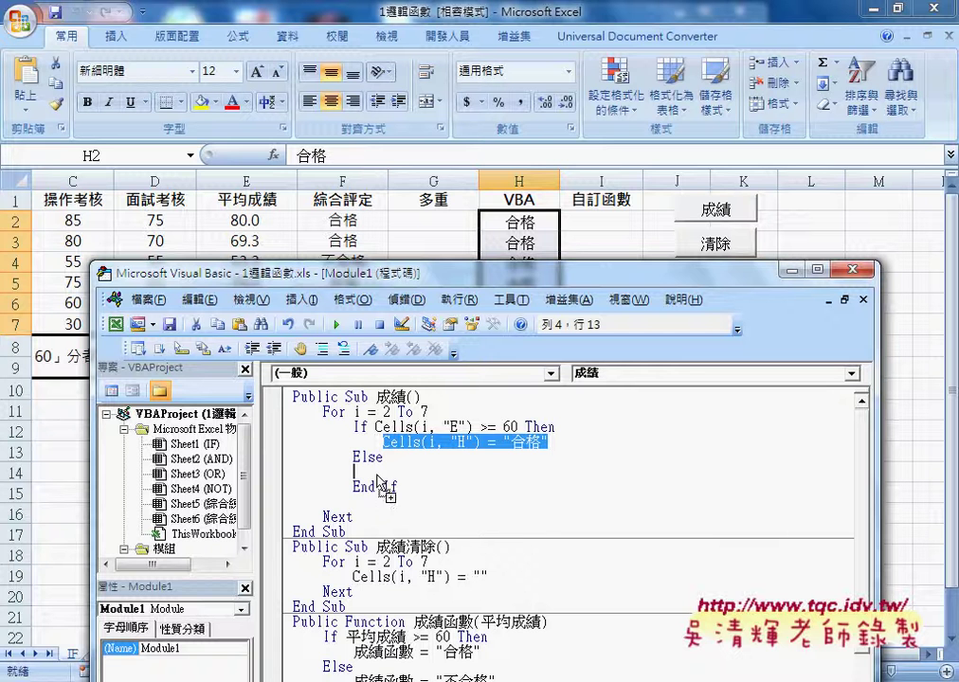
left_click_drag(381, 485, 382, 485)
- Change the Else copy to write 不合格 and remove the extra blank line
key("Home")
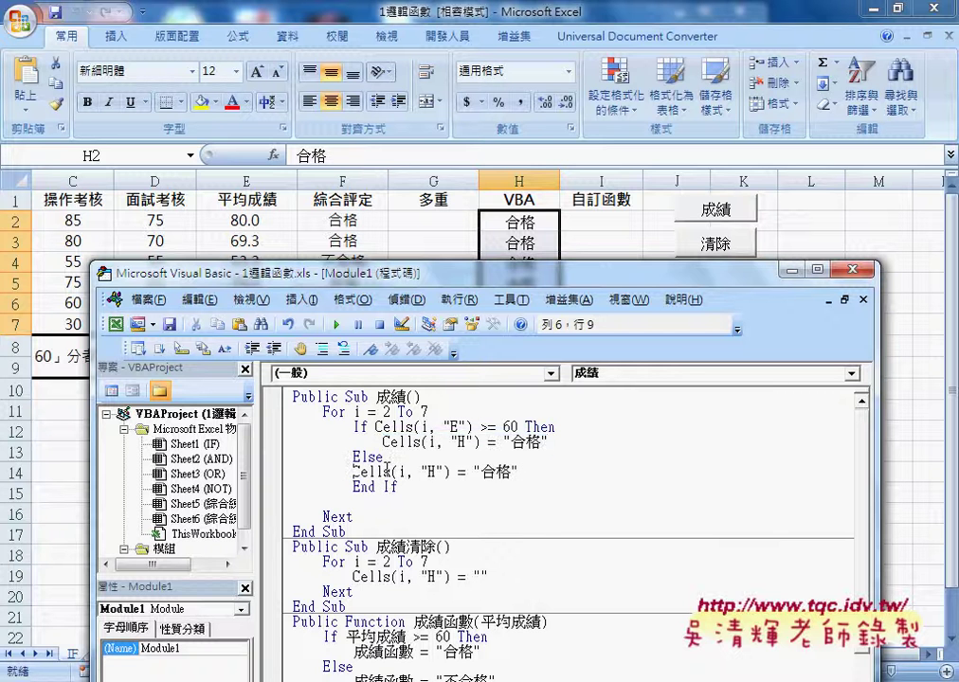
key("Tab")
key("Right")
key("Right")
key("Right")
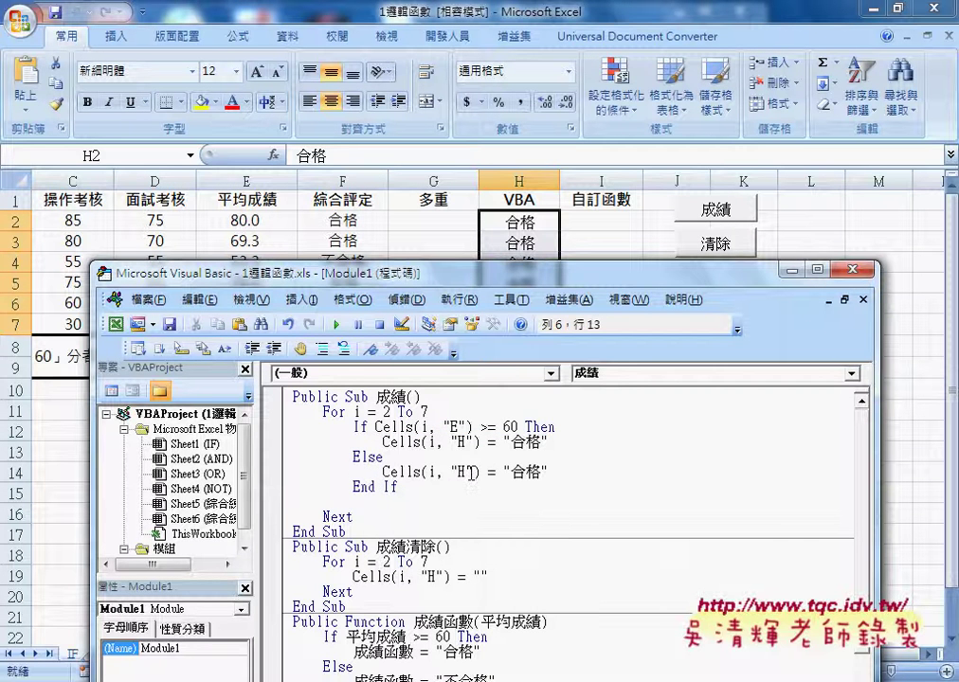
key("Right")
key("Right")
key("Right")
key("Right")
key("Right")
key("Right")
type("不")
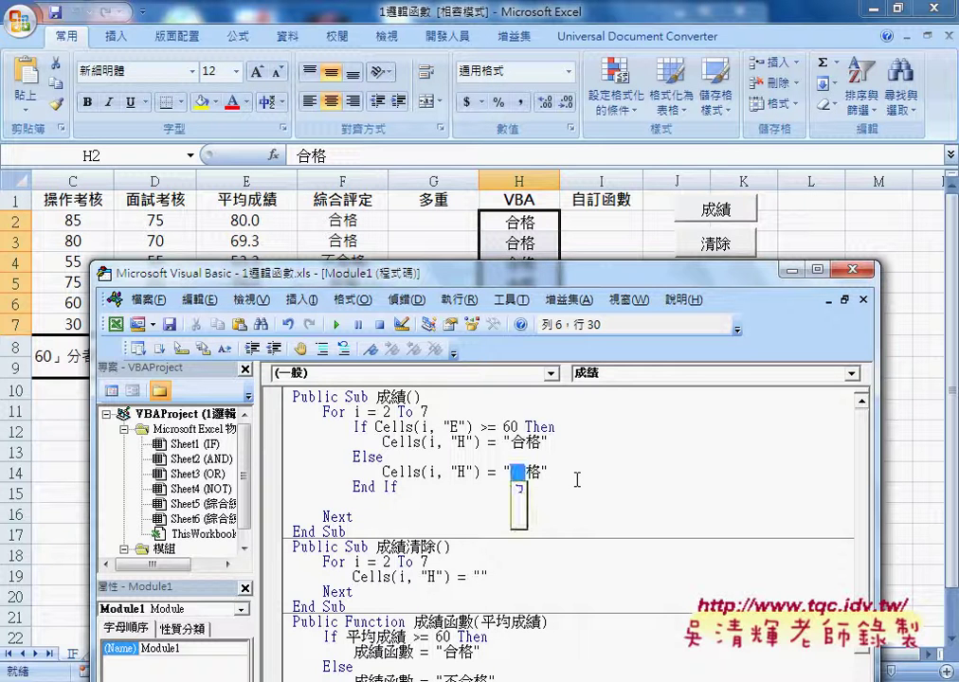
type("合")
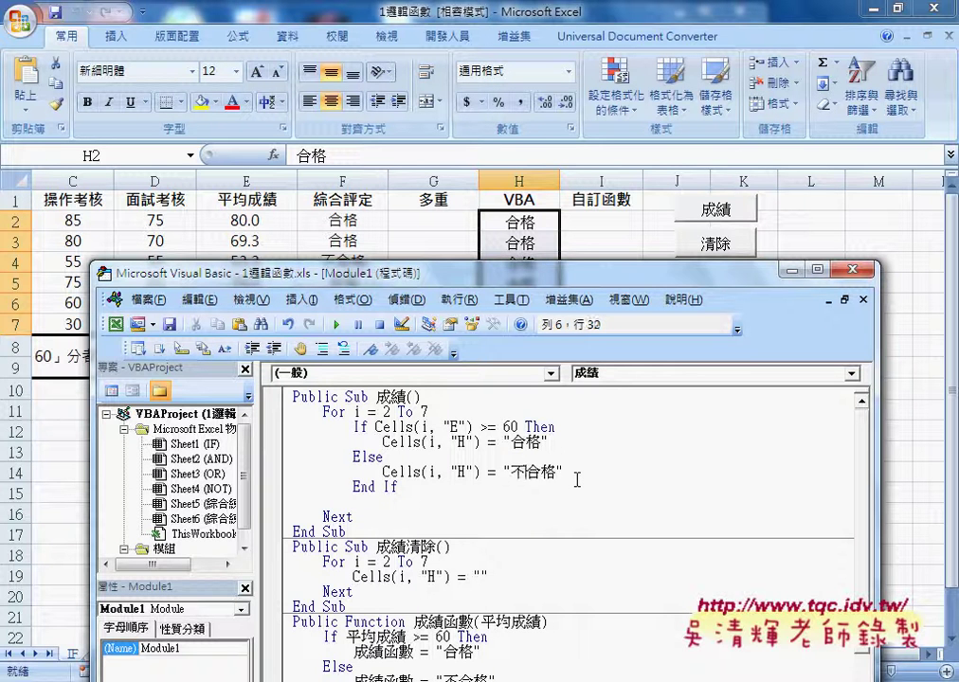
left_click(463, 486)
key("Delete")
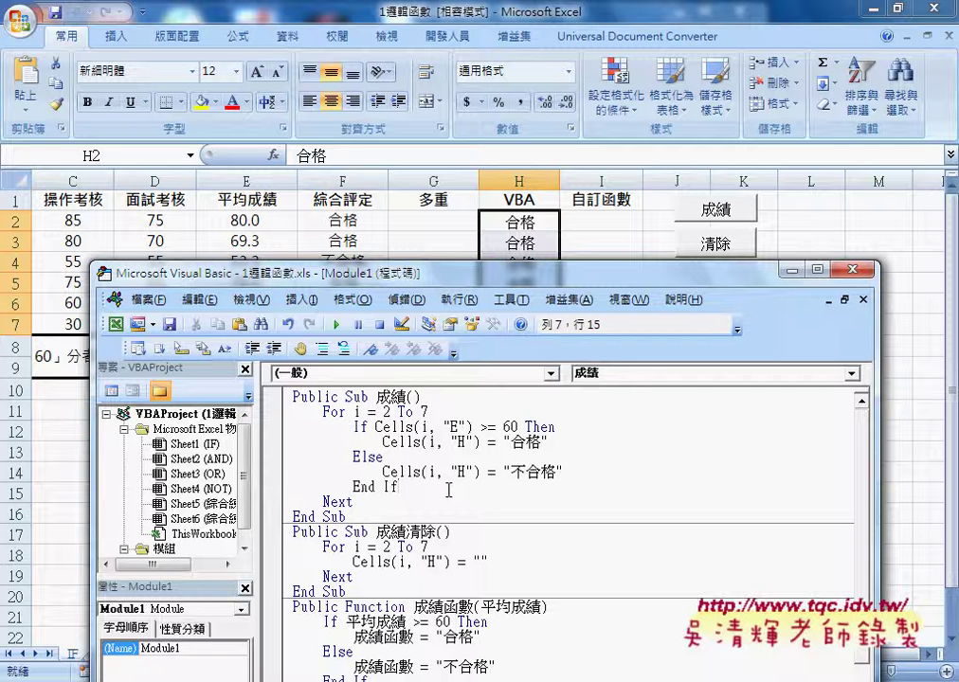
left_click(380, 427)
left_click_drag(383, 443, 549, 443)
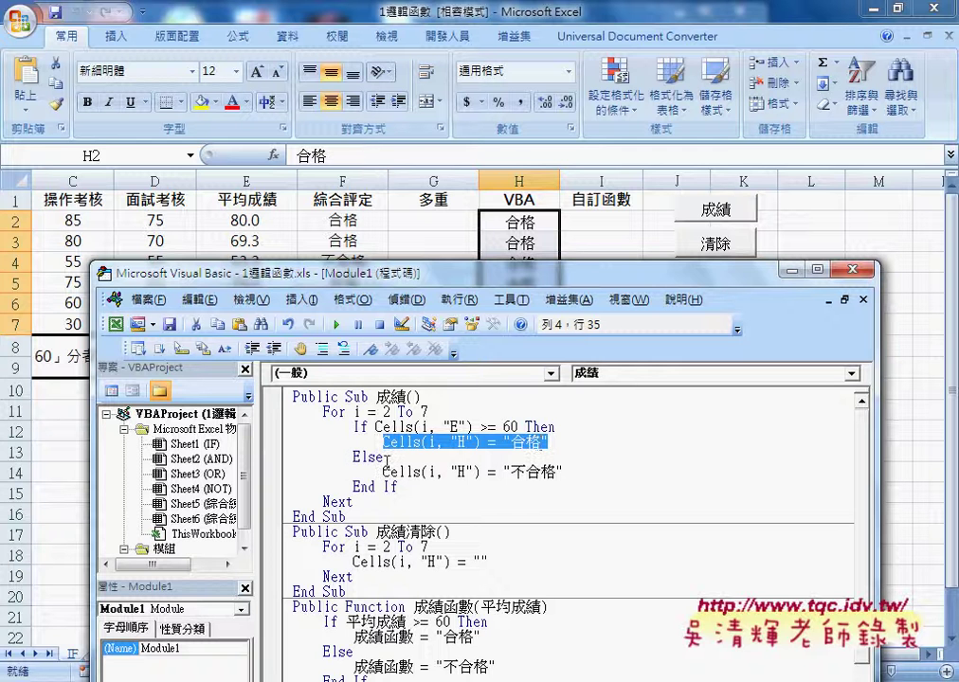
left_click(510, 427)
left_click_drag(518, 427, 480, 427)
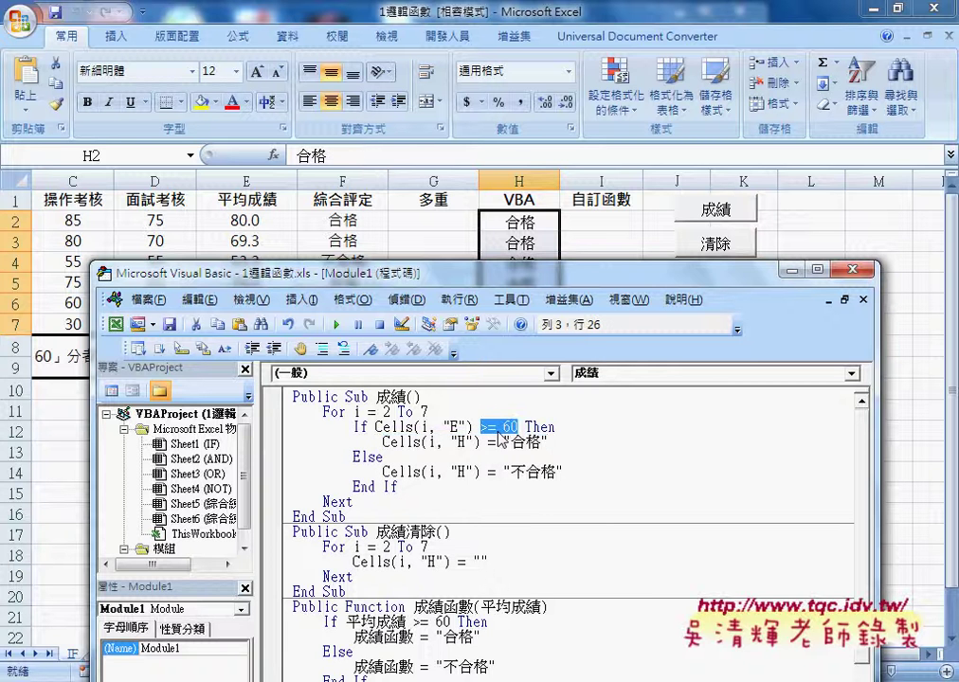
left_click_drag(564, 472, 386, 472)
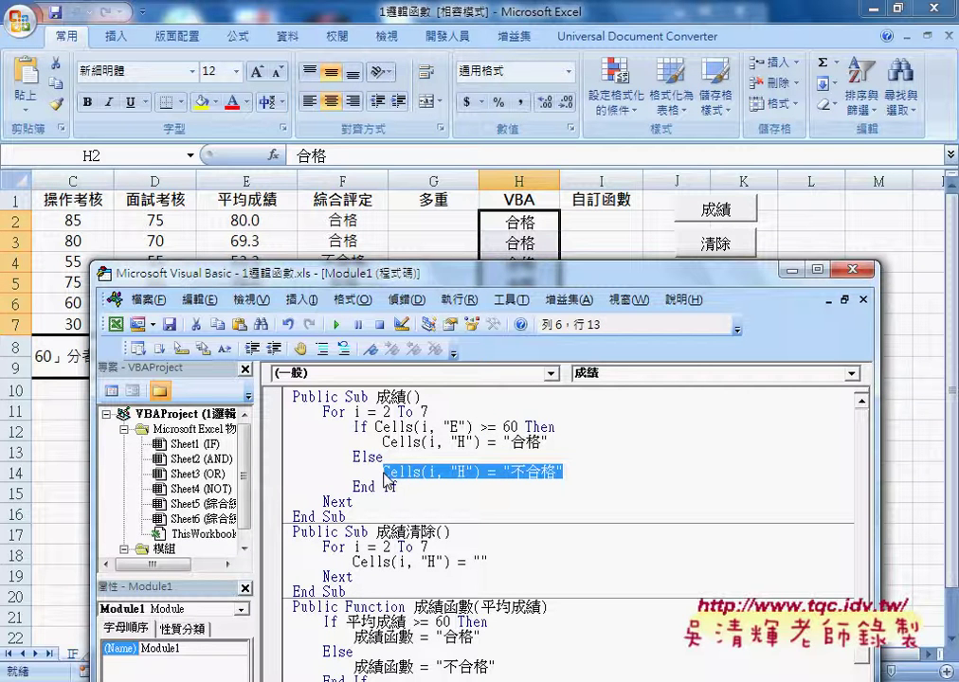
left_click_drag(398, 486, 294, 428)
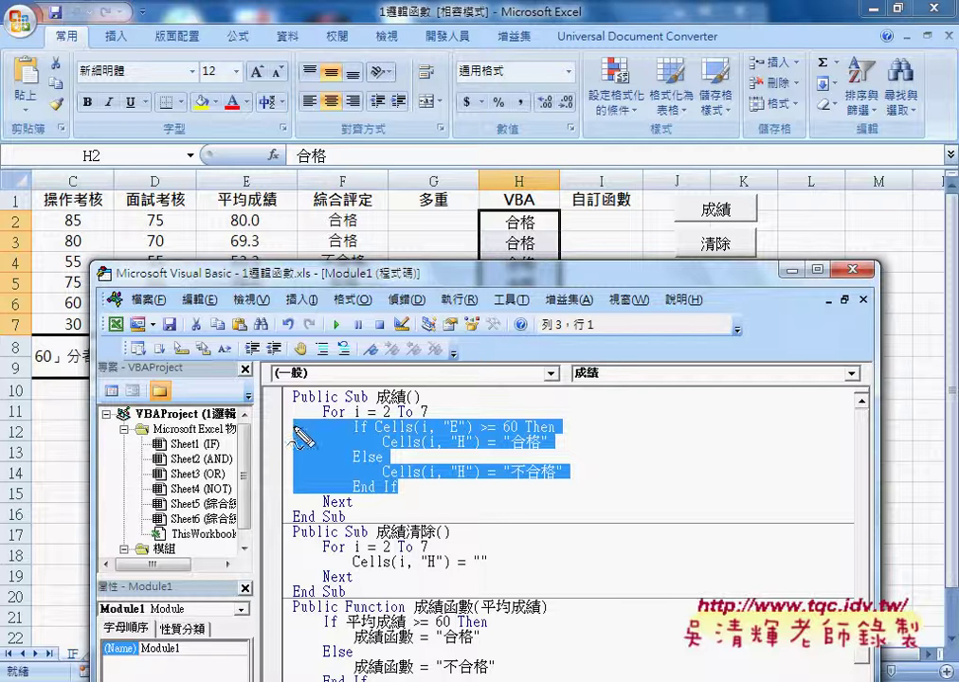
left_click_drag(360, 419, 351, 422)
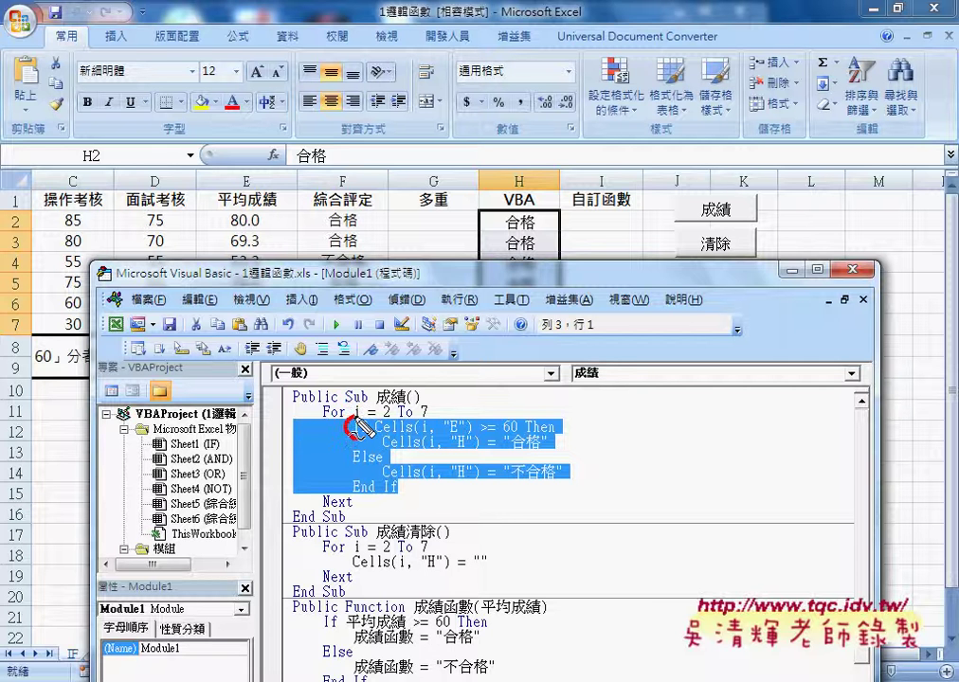
left_click_drag(556, 418, 519, 431)
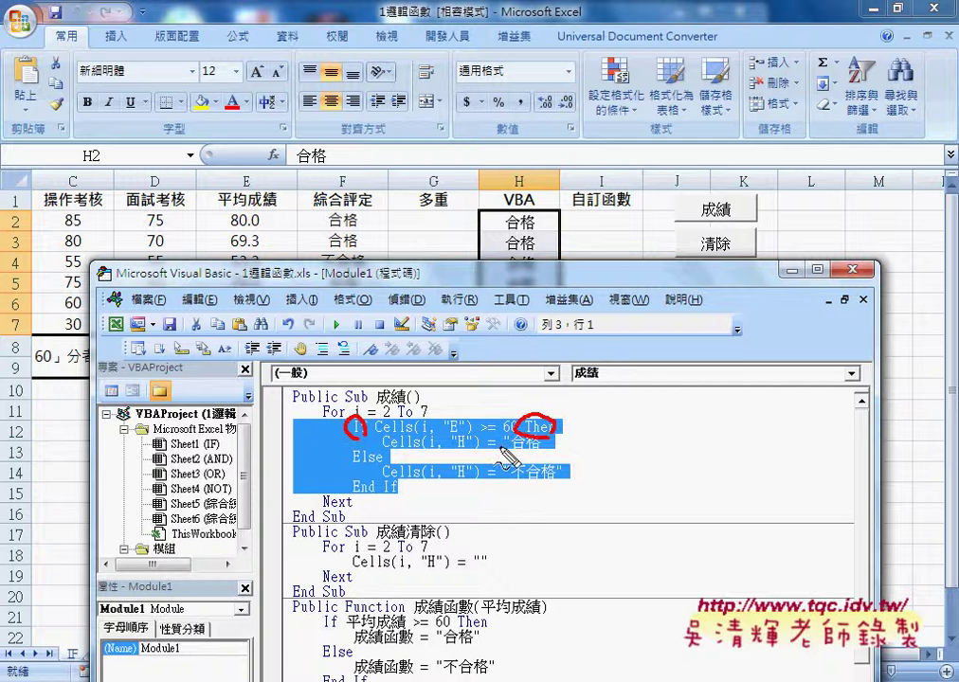
mouse_move(377, 449)
left_mouse_down()
mouse_move(352, 462)
mouse_move(394, 485)
left_mouse_up()
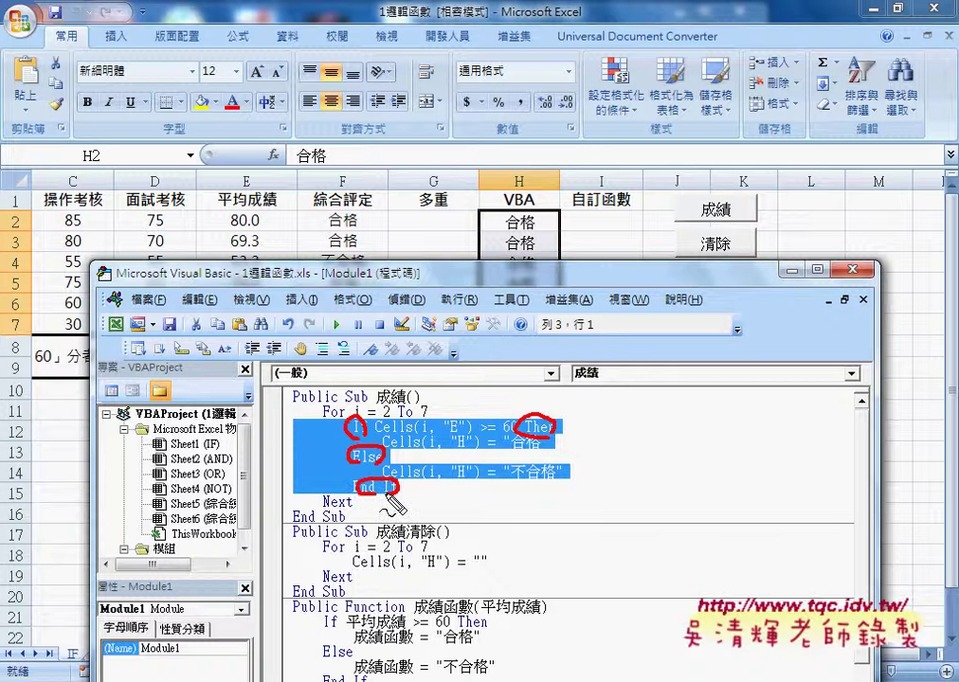
key("Escape")
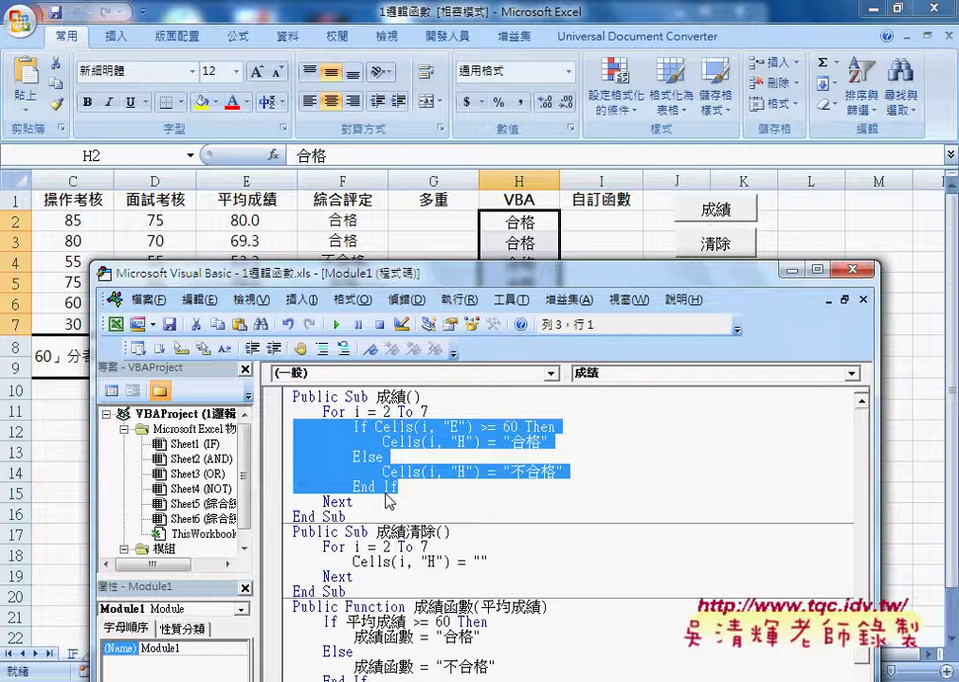
- Run the revised 成績 macro: rows 2, 3, 5 get 合格; rows 4, 6, 7 get 不合格
left_click(339, 327)
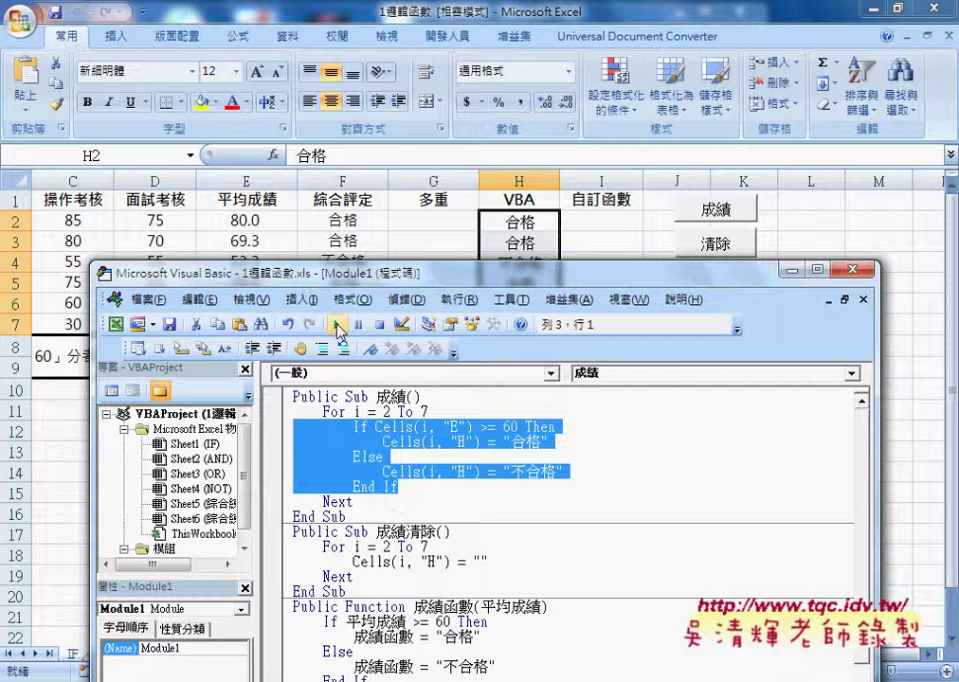
left_click_drag(426, 272, 427, 357)
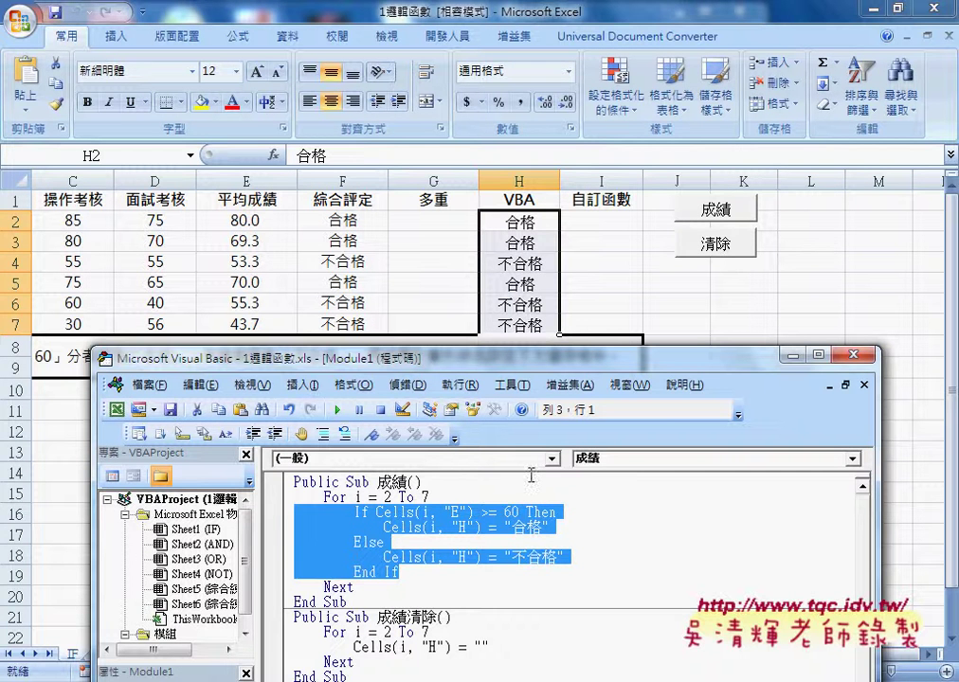
left_click(447, 526)
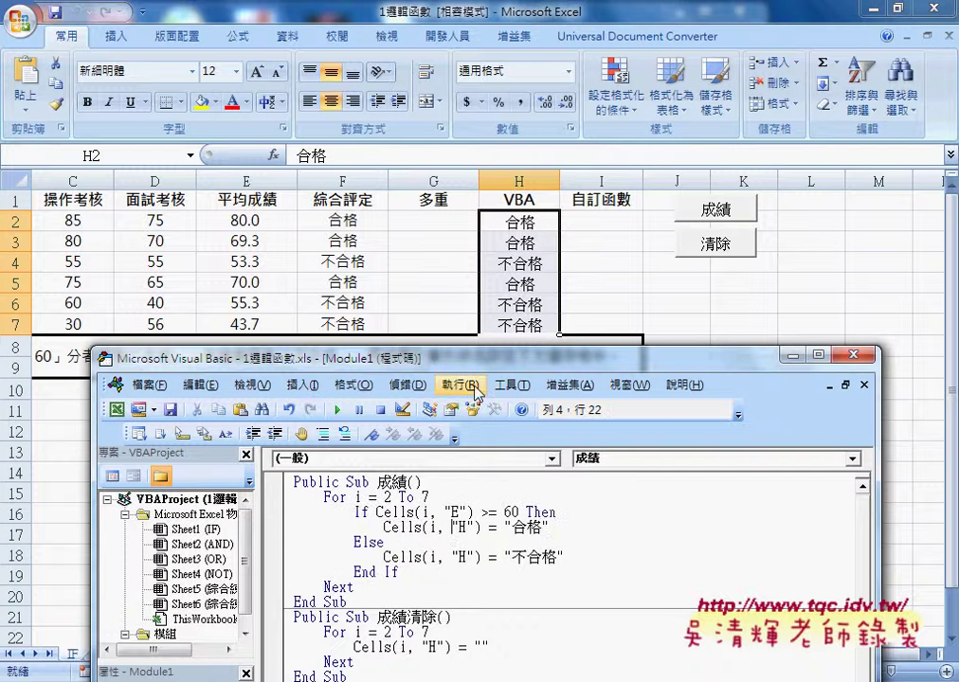
left_click_drag(491, 358, 485, 289)
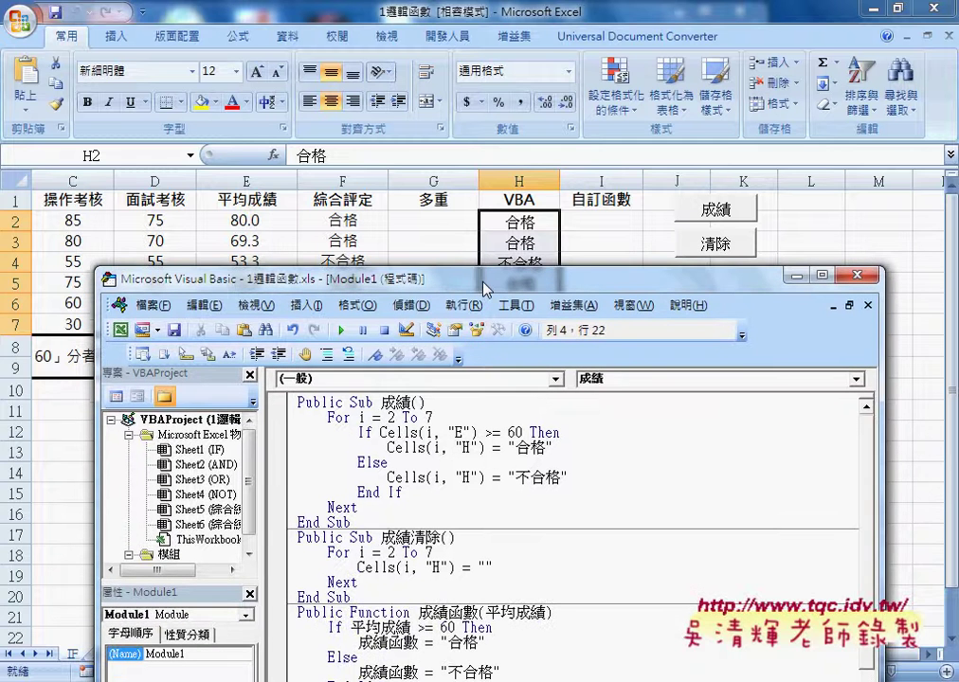
- Run the 成績清除 macro to empty H2:H7
left_click(405, 552)
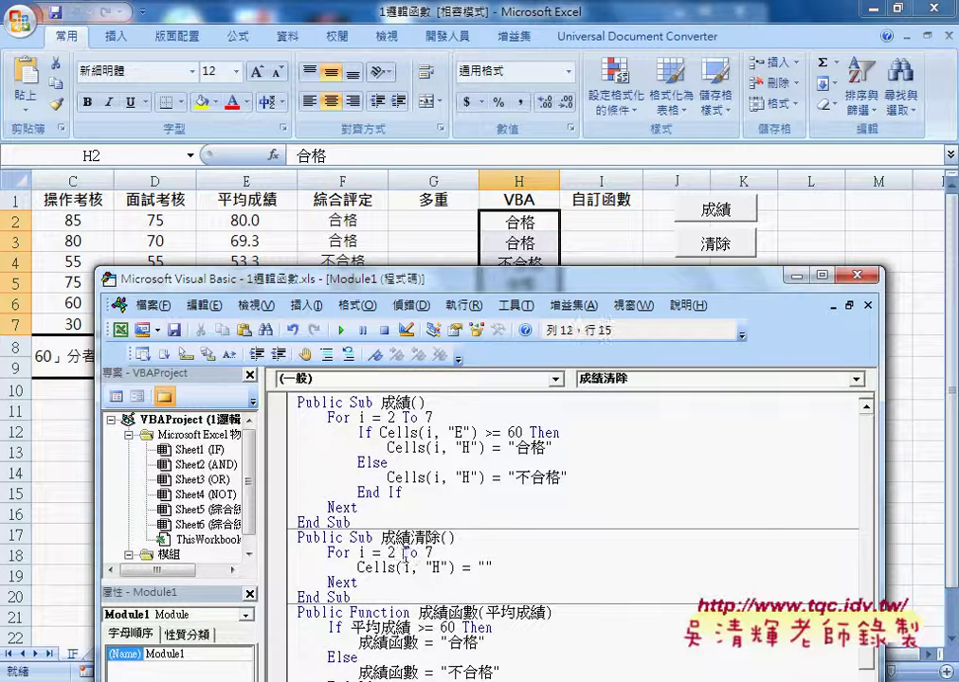
double_click(485, 566)
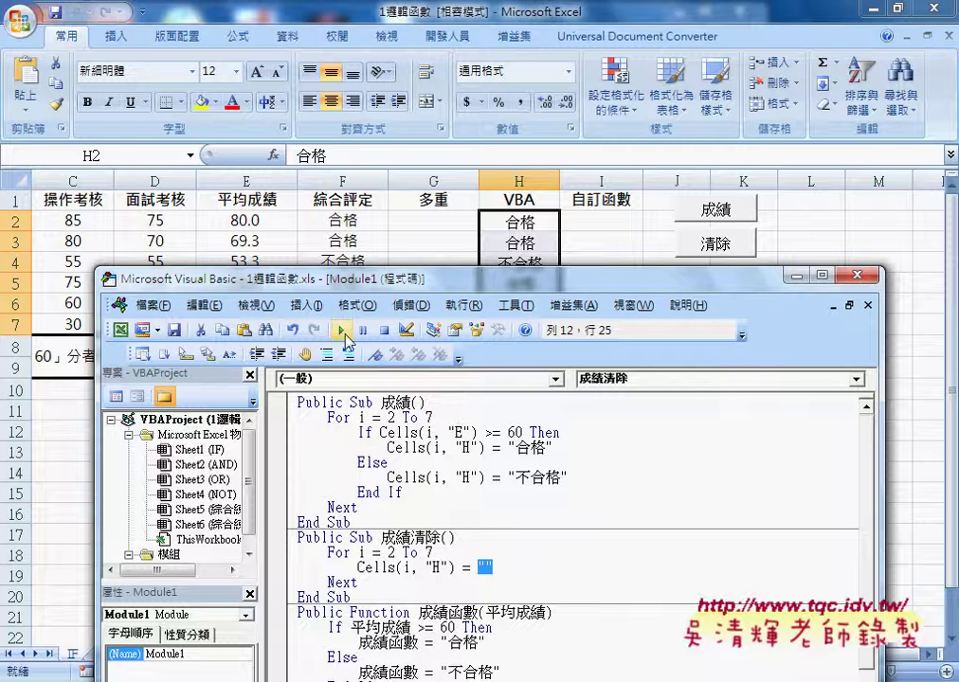
left_click(341, 331)
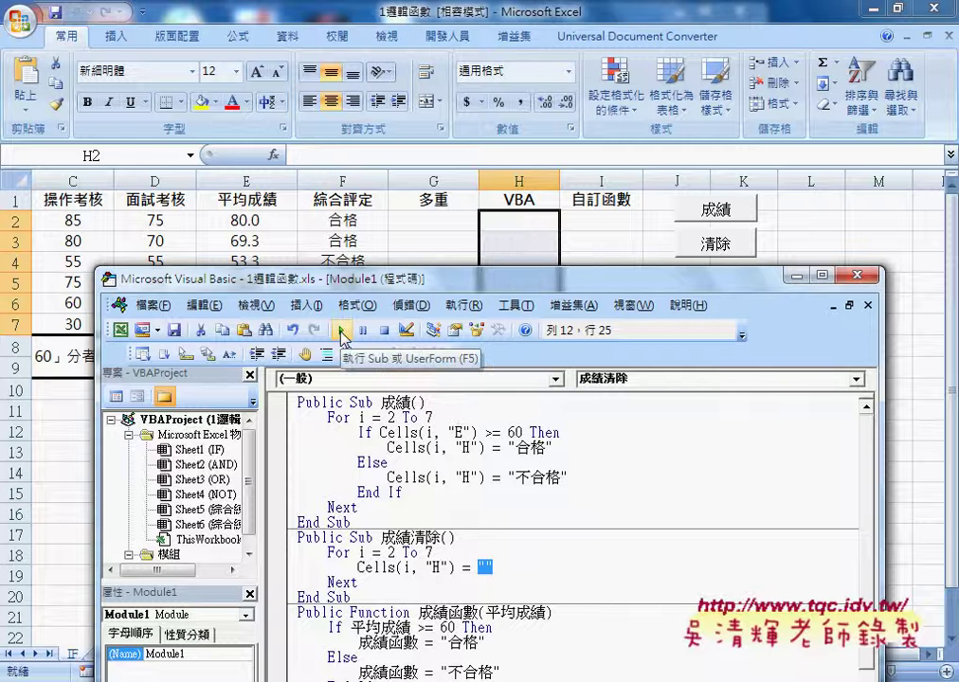